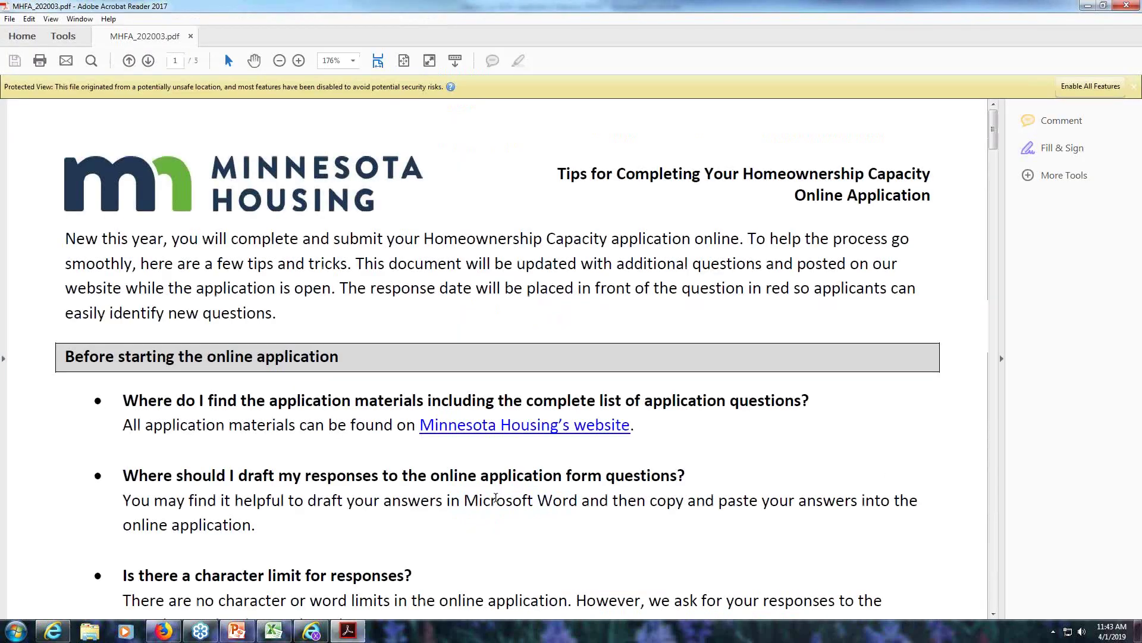
- Scroll the tips PDF past the naming-convention table to page 2's 'Entering responses' section
{"action": "scroll", "coordinate": [495, 497], "scroll_direction": "down", "scroll_amount": 2}
{"action": "scroll", "coordinate": [495, 497], "scroll_direction": "down", "scroll_amount": 6}
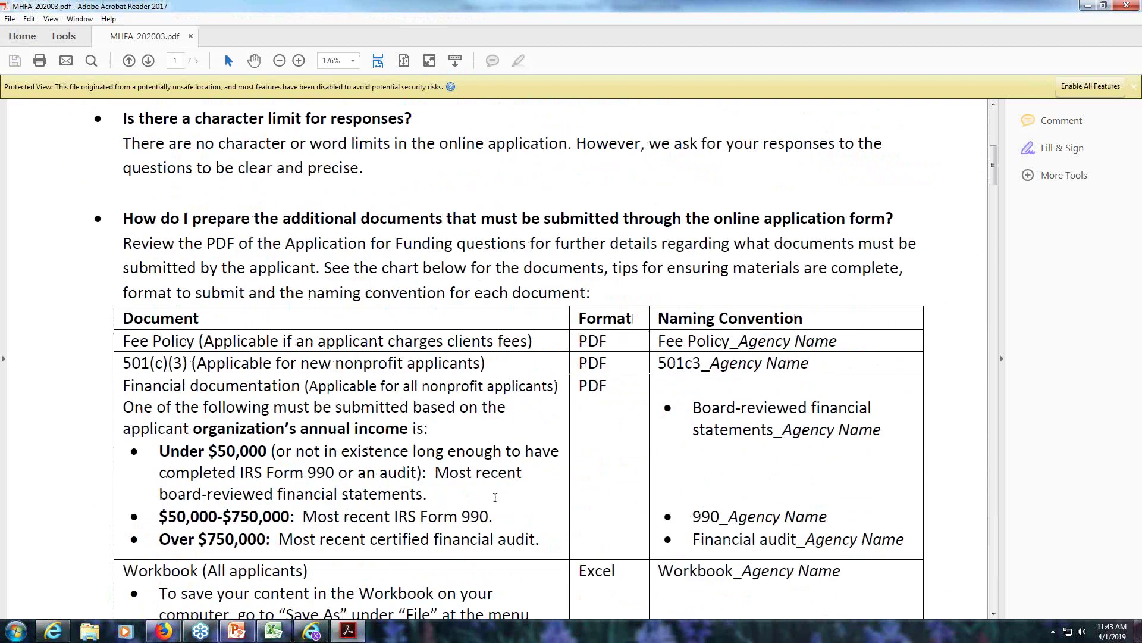
{"action": "scroll", "coordinate": [495, 497], "scroll_direction": "down", "scroll_amount": 1}
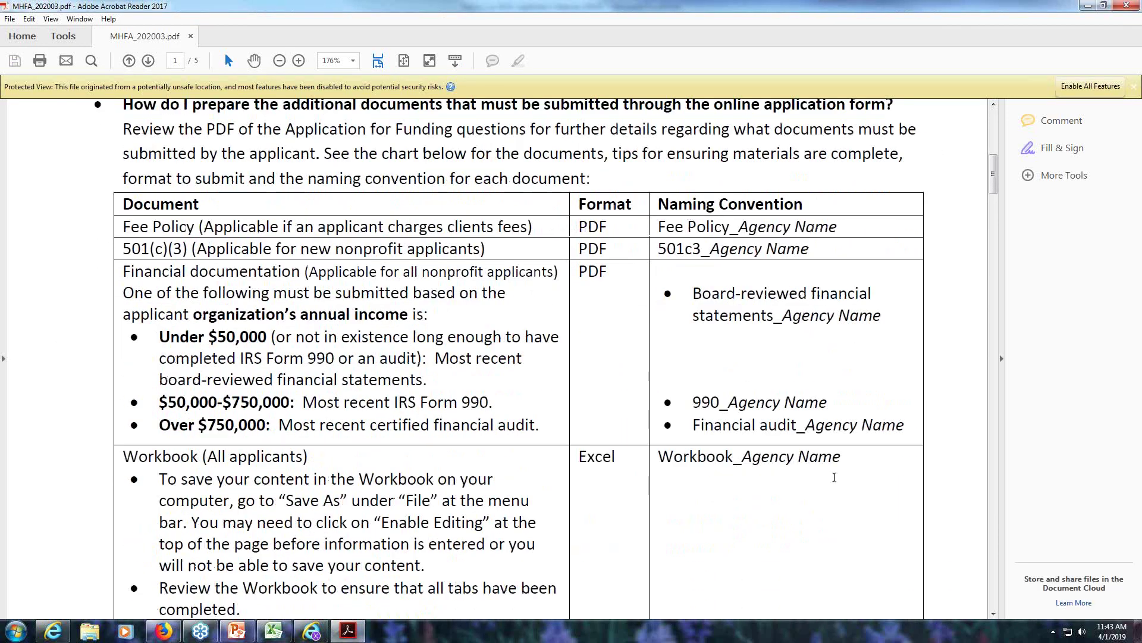
{"action": "scroll", "coordinate": [792, 494], "scroll_direction": "down", "scroll_amount": 6}
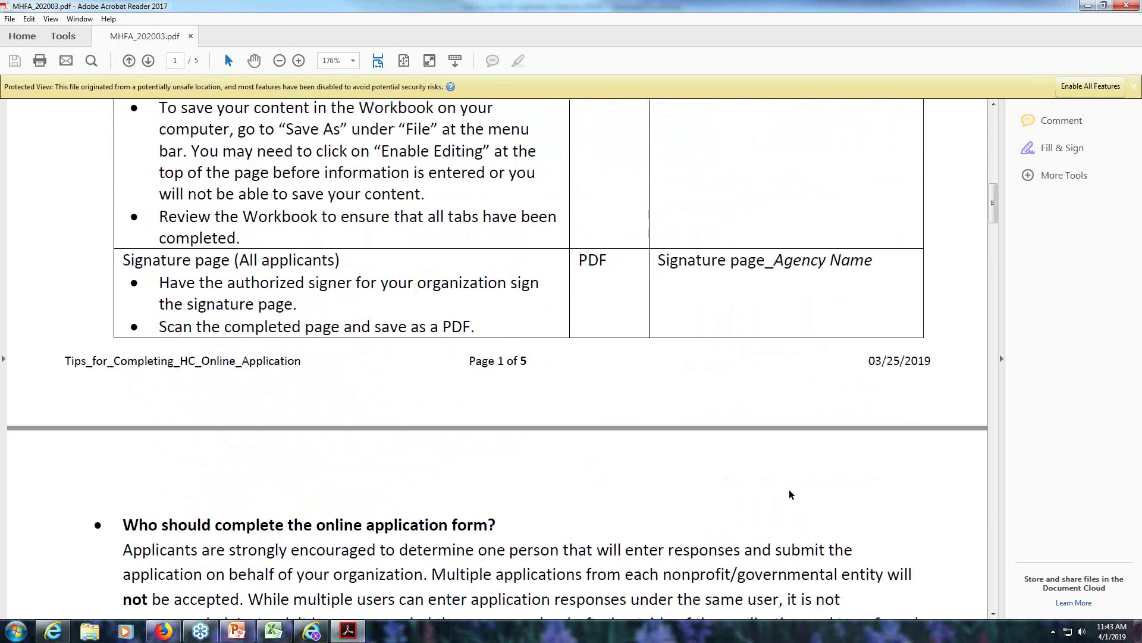
{"action": "scroll", "coordinate": [791, 494], "scroll_direction": "down", "scroll_amount": 3}
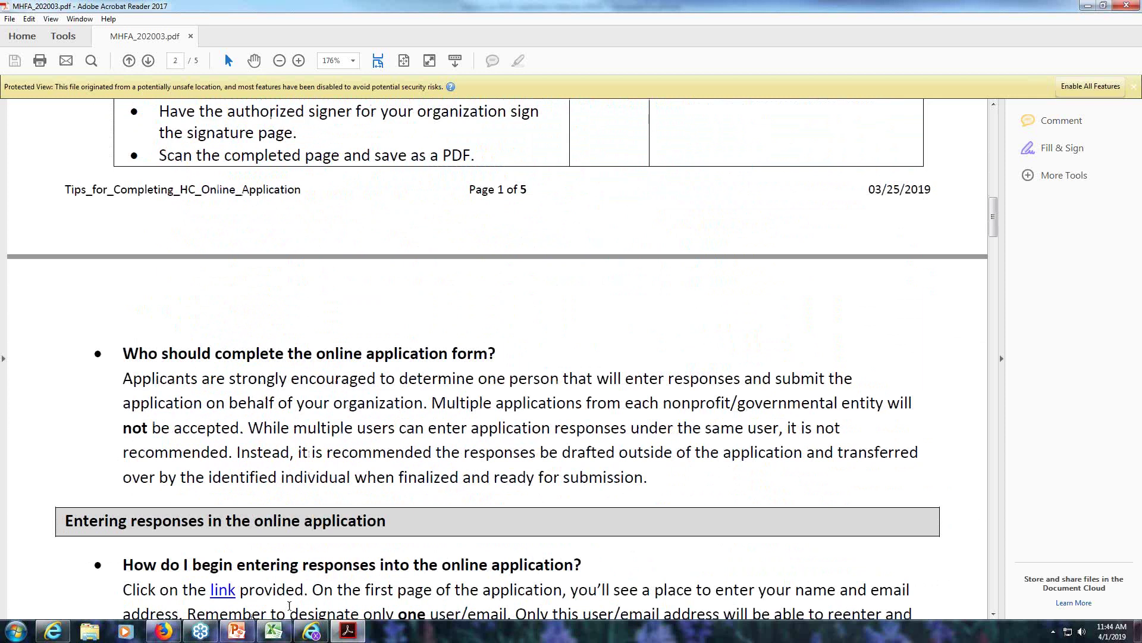
{"action": "mouse_move", "coordinate": [351, 635]}
- Show PowerPoint slide 18 on entering responses, then bring the application's contact form forward
{"action": "left_click", "coordinate": [245, 634]}
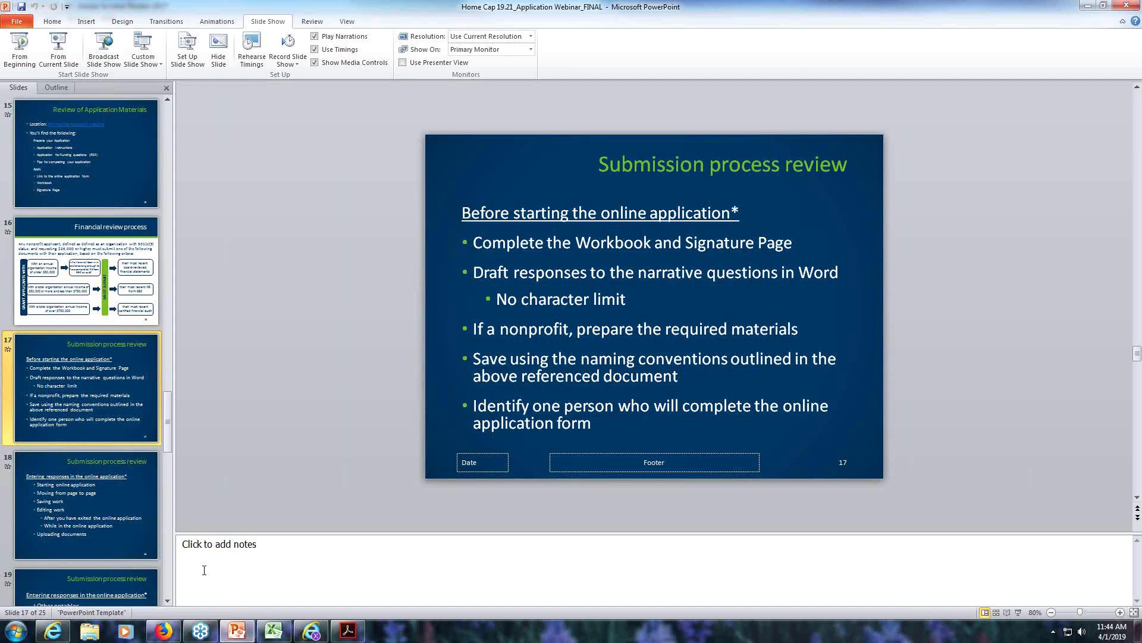
{"action": "left_click", "coordinate": [88, 522]}
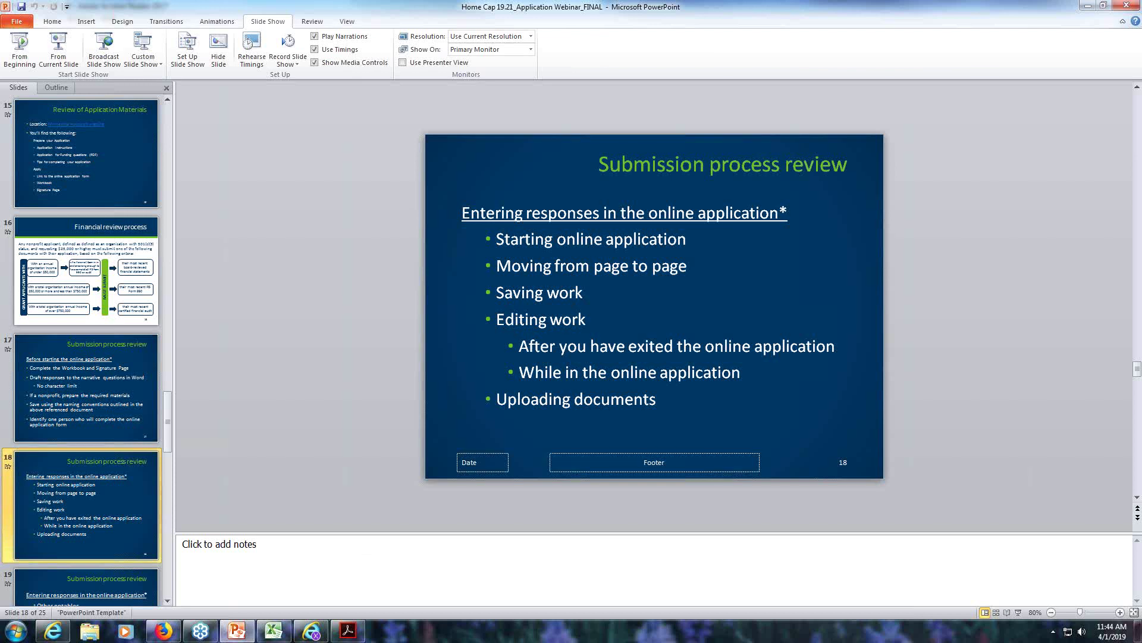
{"action": "left_click", "coordinate": [311, 631]}
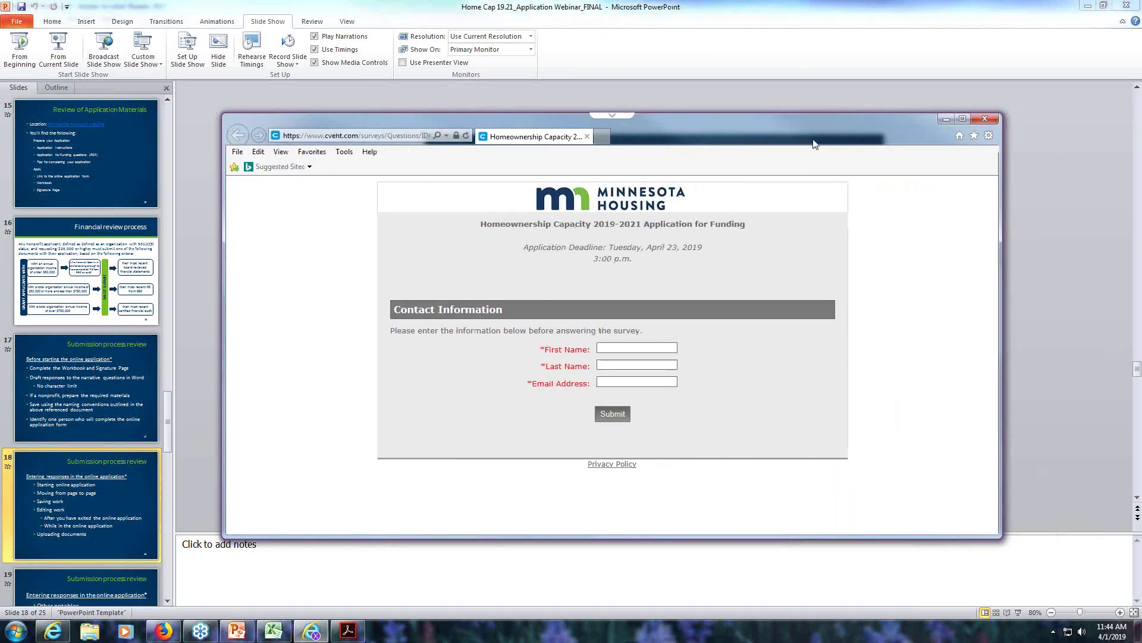
- Maximize the browser, submit the applicant's name and e-mail, and continue past the first page
{"action": "left_click", "coordinate": [963, 119]}
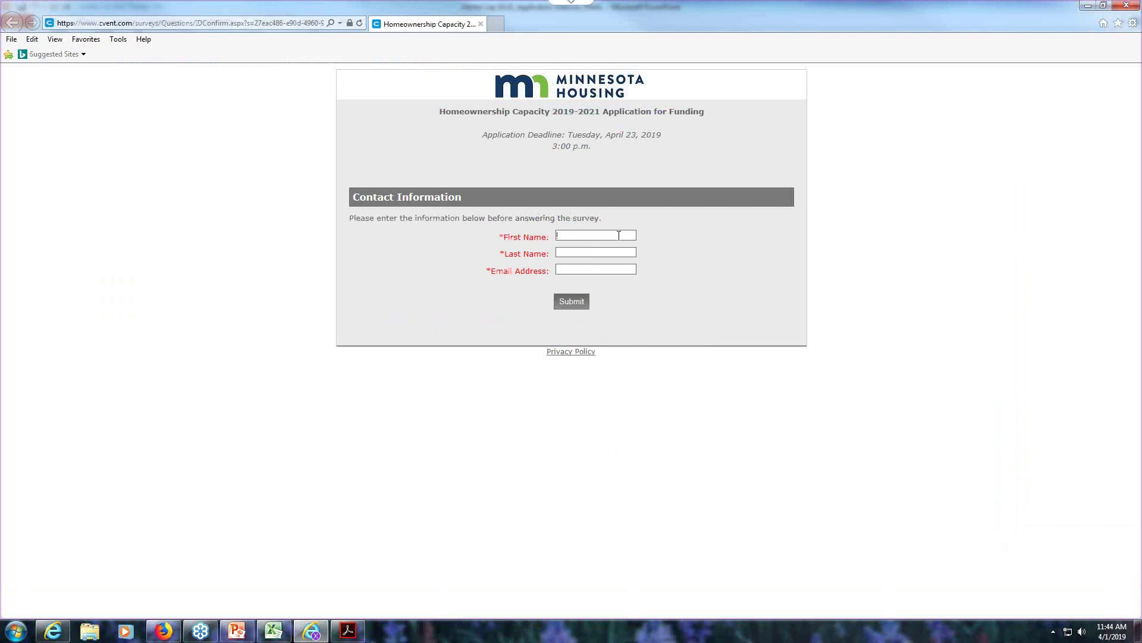
{"action": "key", "text": "Tab"}
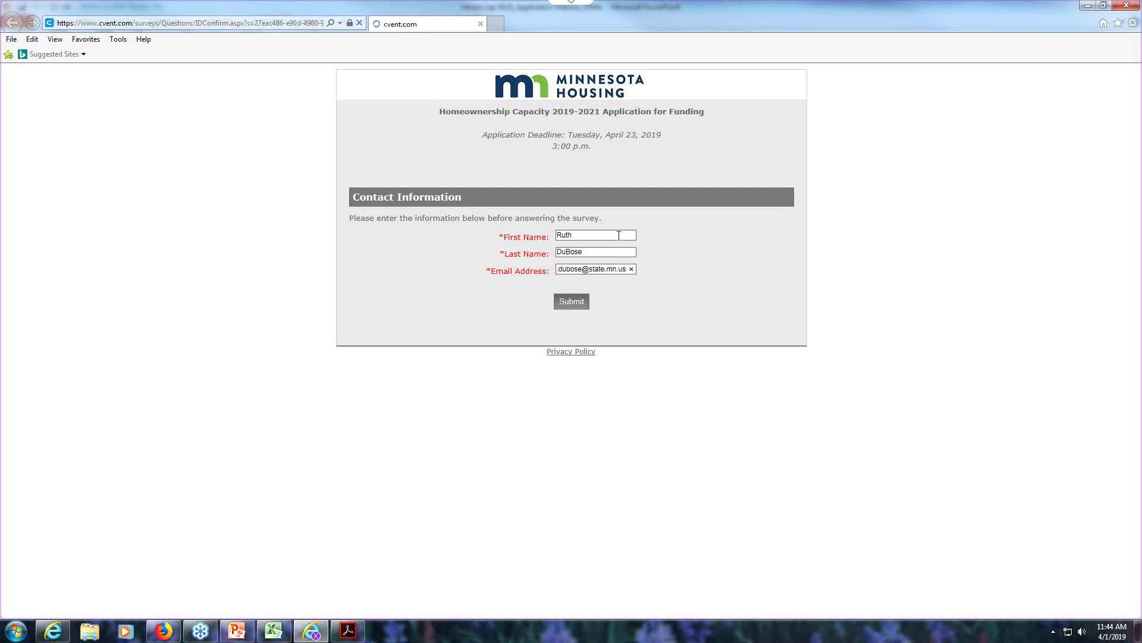
{"action": "left_click", "coordinate": [570, 302]}
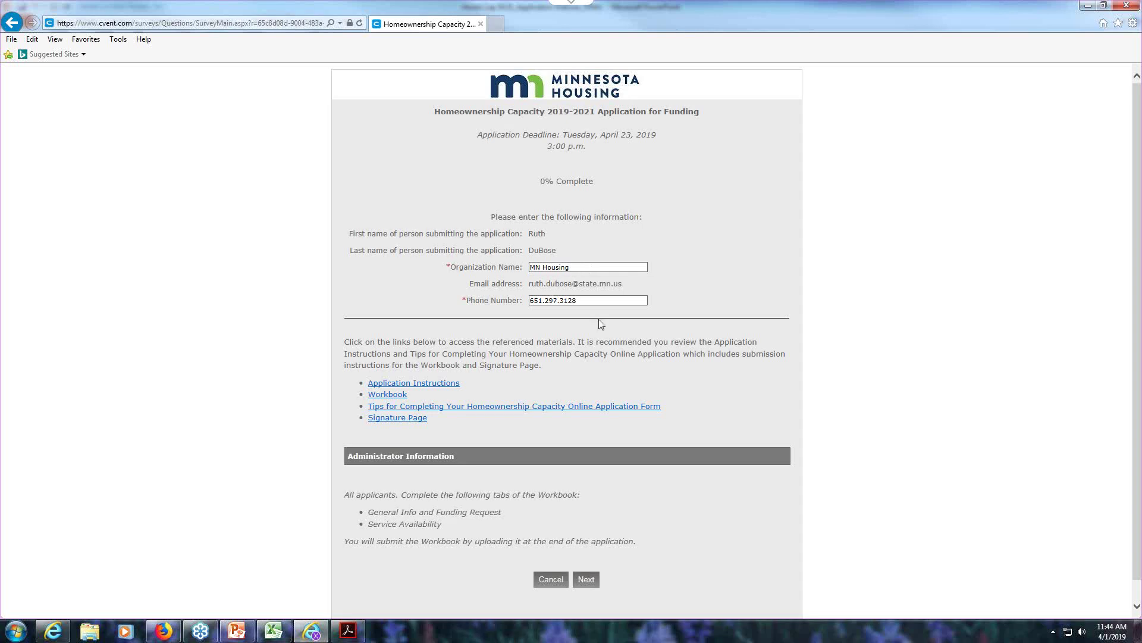
{"action": "scroll", "coordinate": [601, 323], "scroll_direction": "down", "scroll_amount": 1}
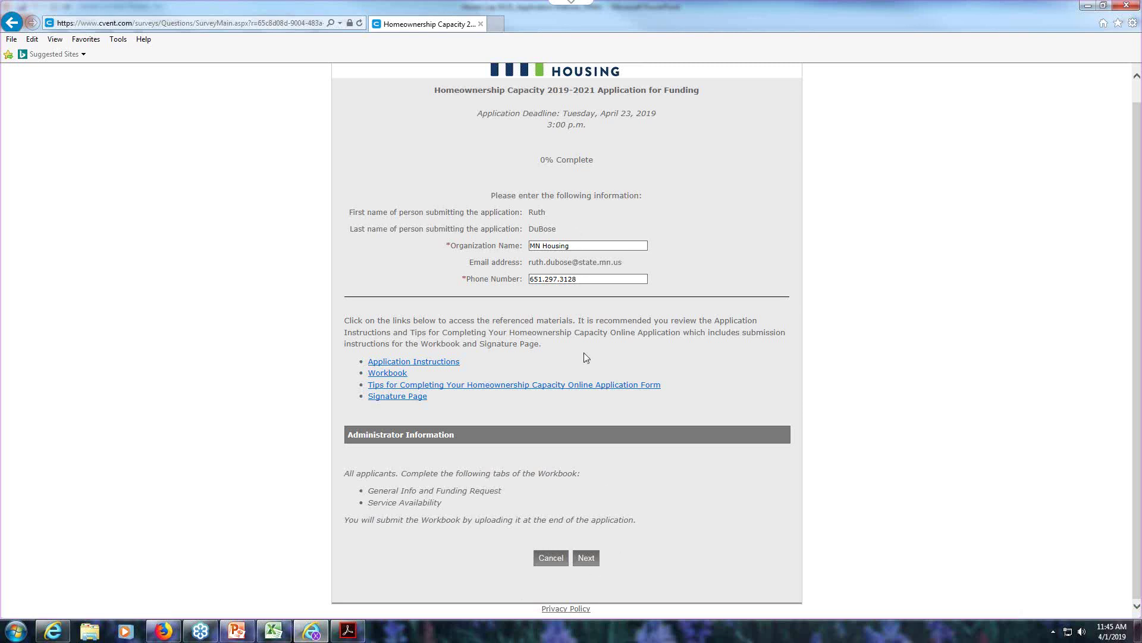
{"action": "left_click", "coordinate": [583, 562]}
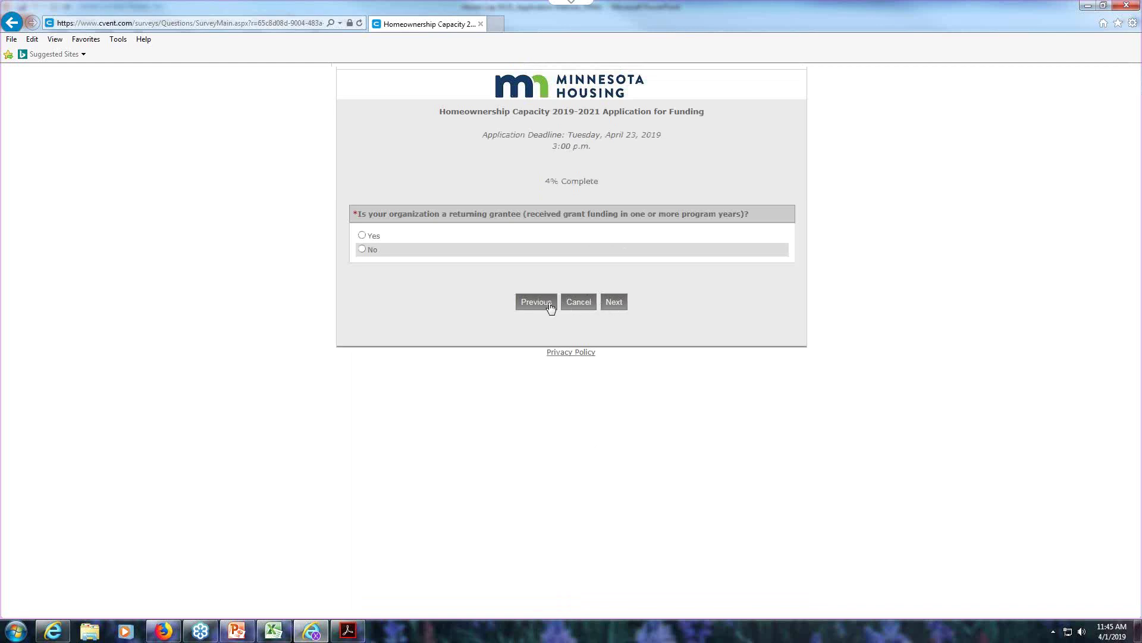
- Answer Yes to the returning-grantee question, reach the Returning grantee page, then close the window
{"action": "left_click", "coordinate": [618, 306]}
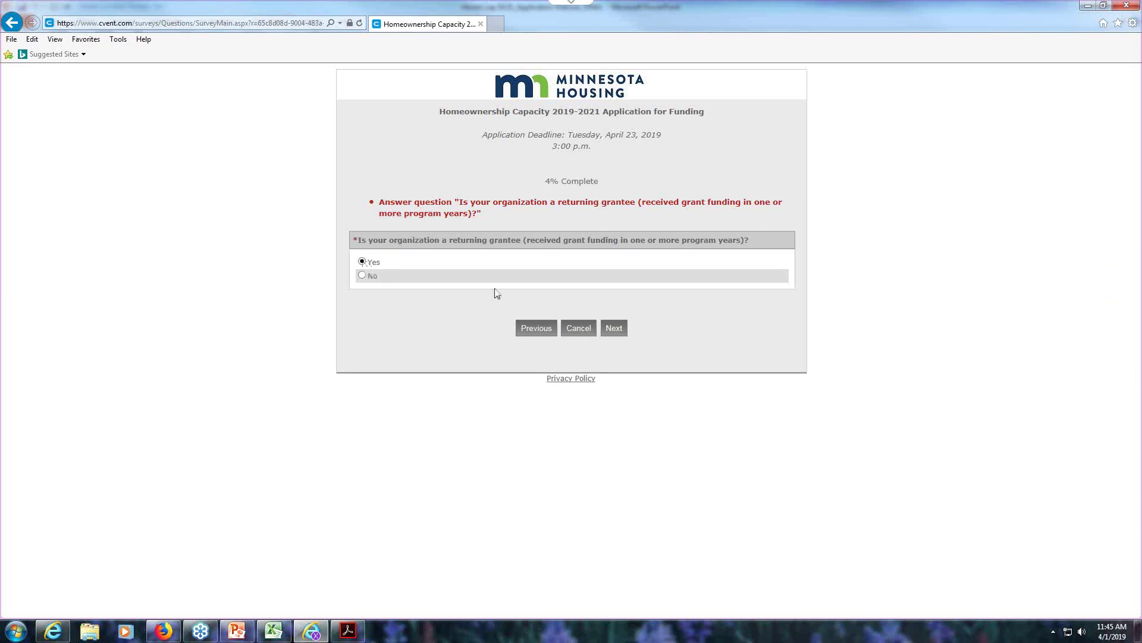
{"action": "left_click", "coordinate": [614, 330]}
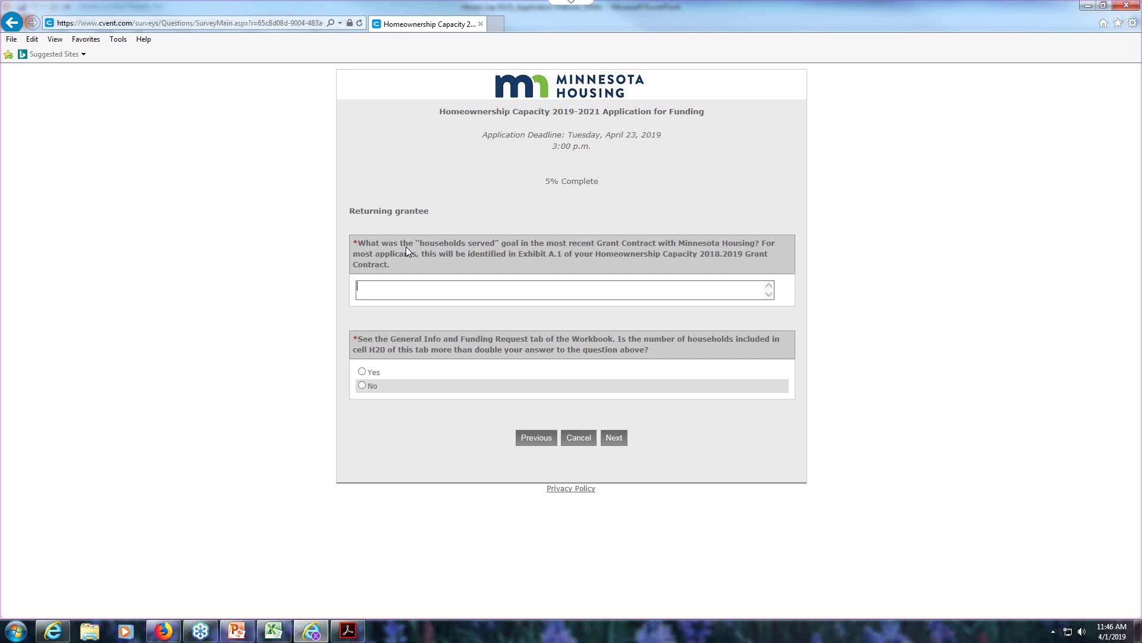
{"action": "type", "text": "jjjjj"}
{"action": "left_click", "coordinate": [1126, 5]}
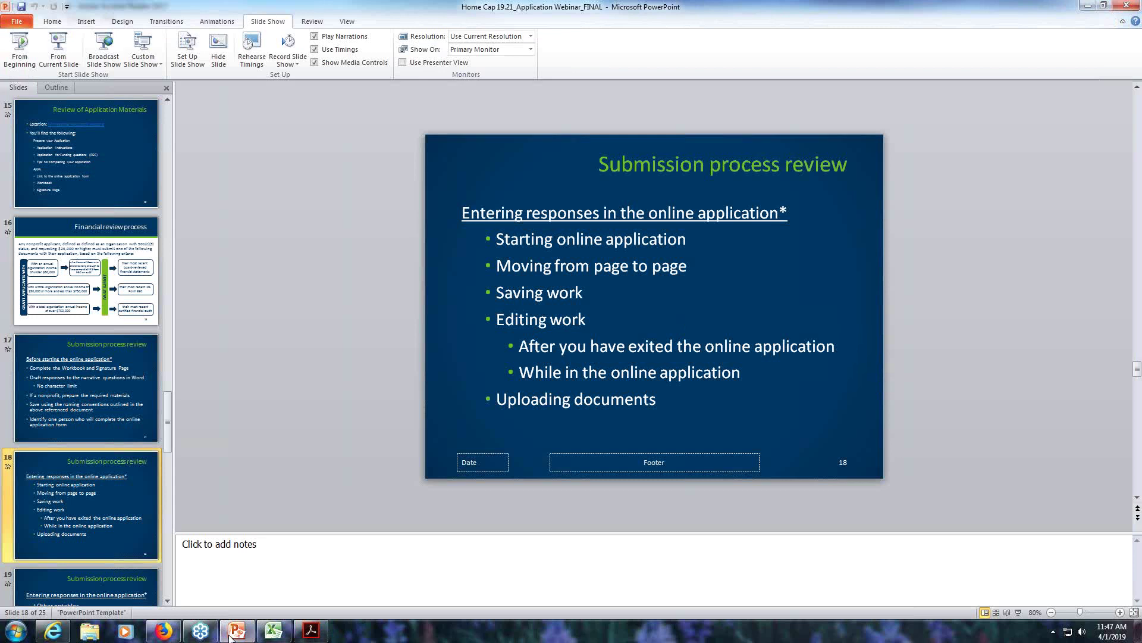
- Reopen the Application for Funding link from the Minnesota Housing page in Internet Explorer
{"action": "left_click", "coordinate": [53, 631]}
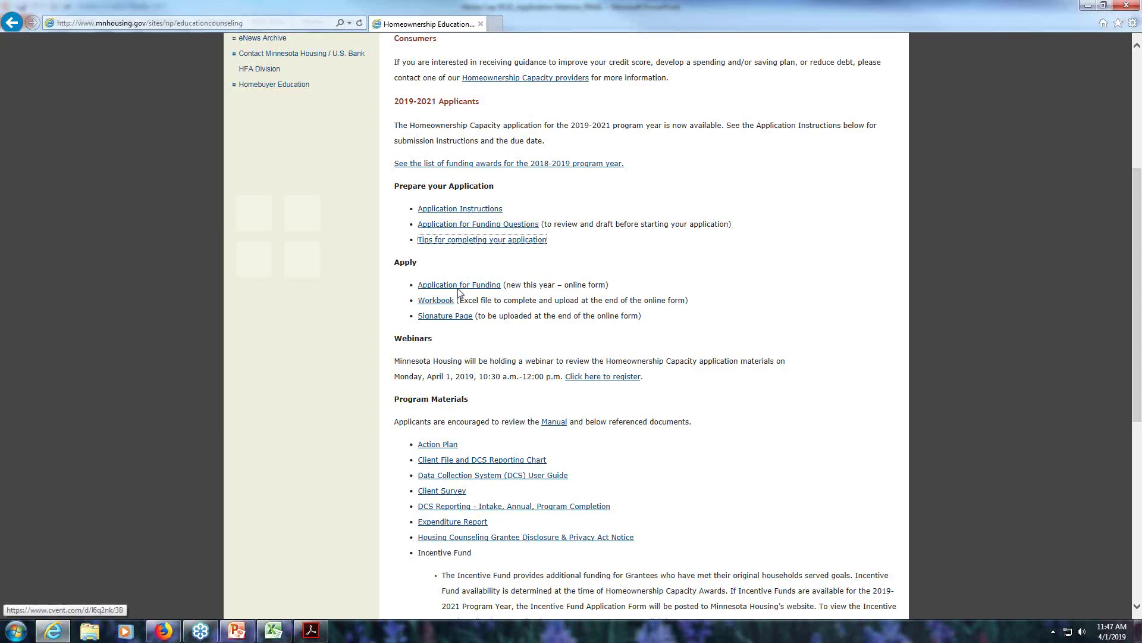
{"action": "left_click", "coordinate": [457, 286]}
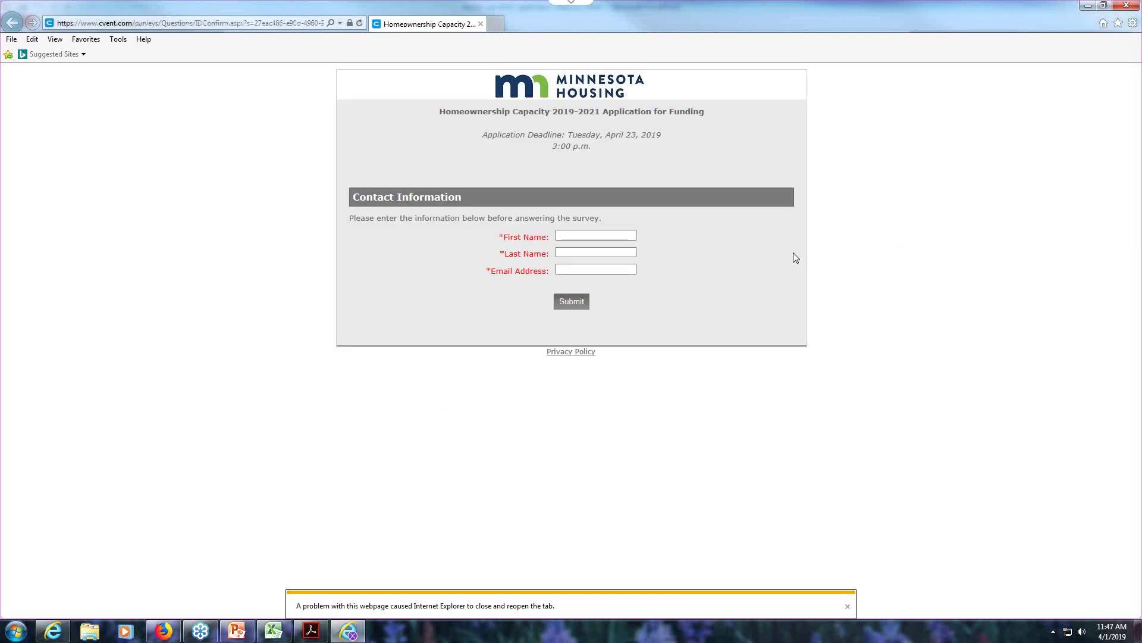
- Re-enter the applicant's name and e-mail, fixing typos, submit, and continue to Returning grantee
{"action": "left_click", "coordinate": [586, 236]}
{"action": "key", "text": "BackSpace"}
{"action": "key", "text": "BackSpace"}
{"action": "key", "text": "BackSpace"}
{"action": "key", "text": "BackSpace"}
{"action": "key", "text": "BackSpace"}
{"action": "key", "text": "BackSpace"}
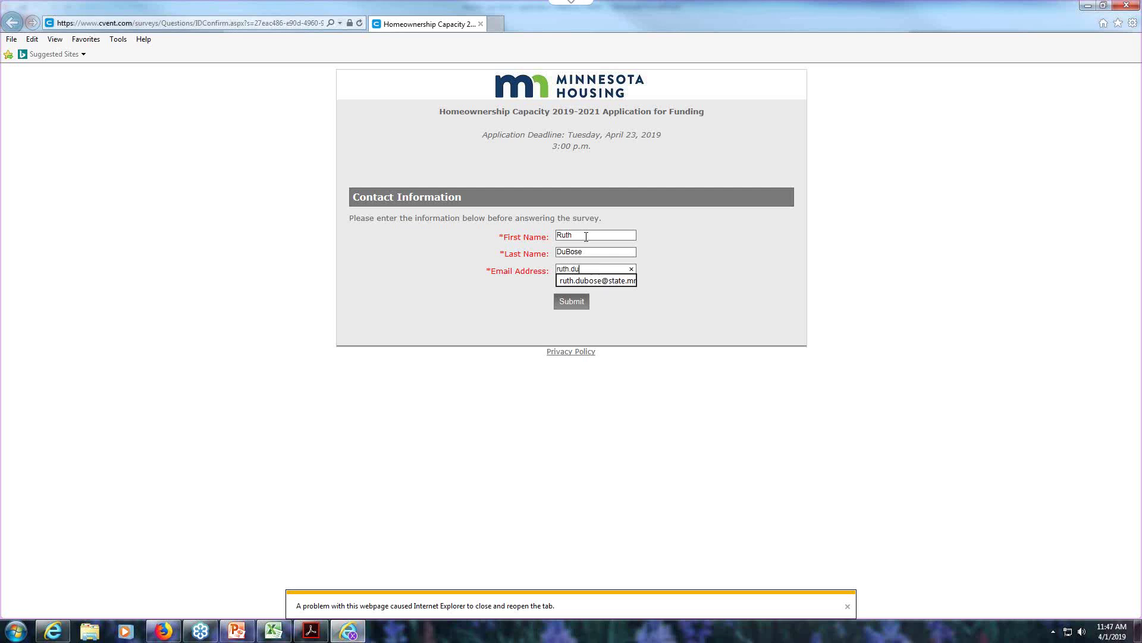
{"action": "key", "text": "Return"}
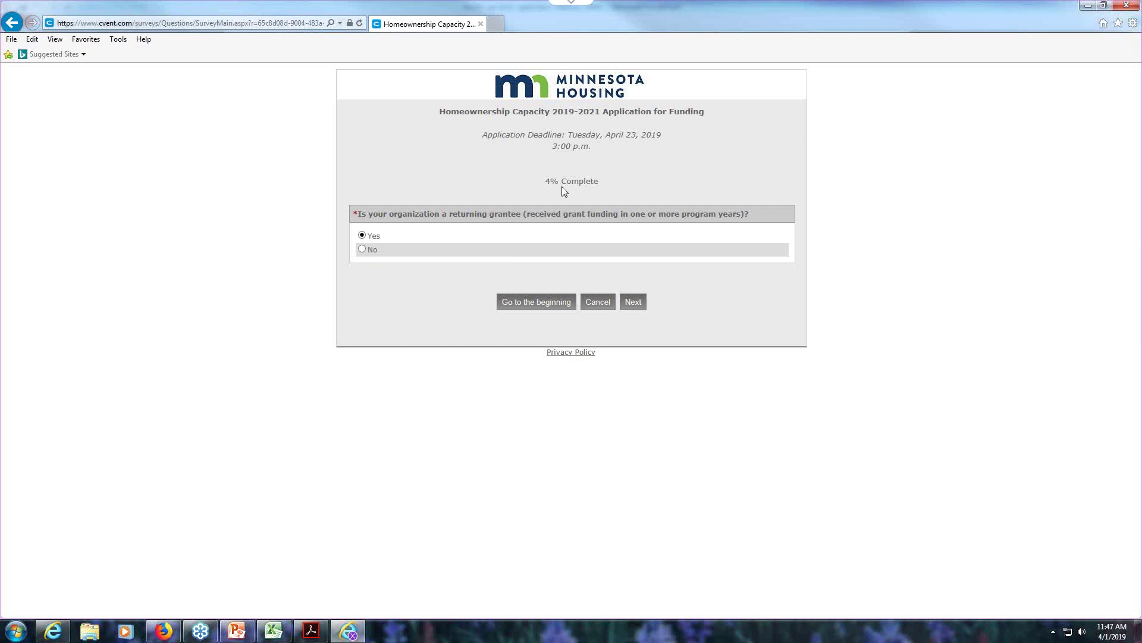
{"action": "left_click", "coordinate": [633, 302]}
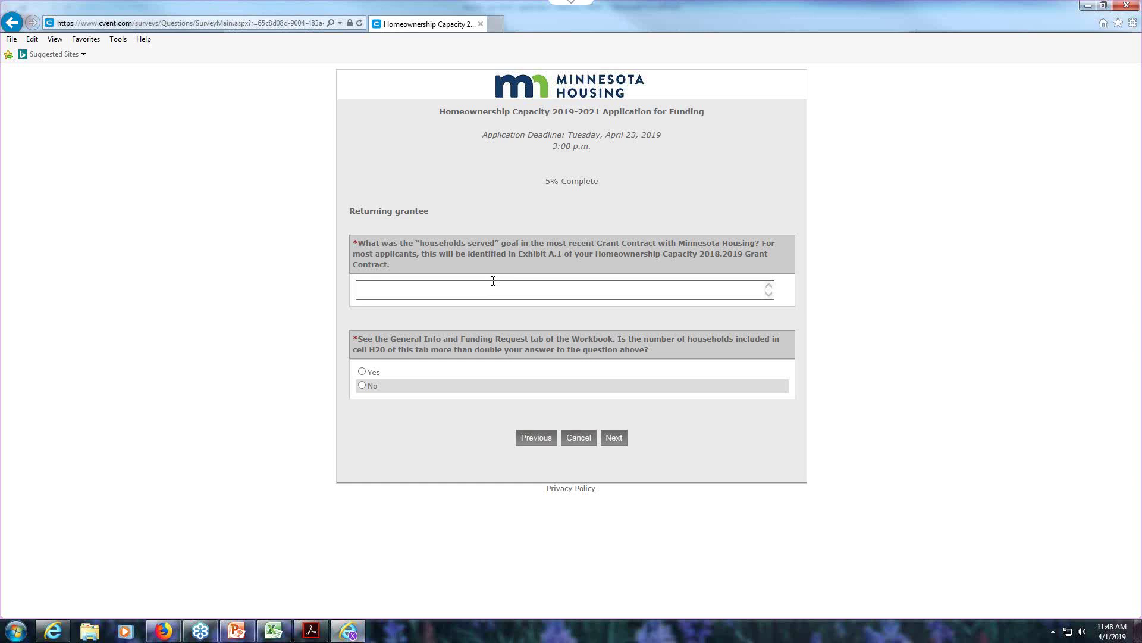
- Answer No to the households-served question and continue to General program information
{"action": "left_click", "coordinate": [545, 439]}
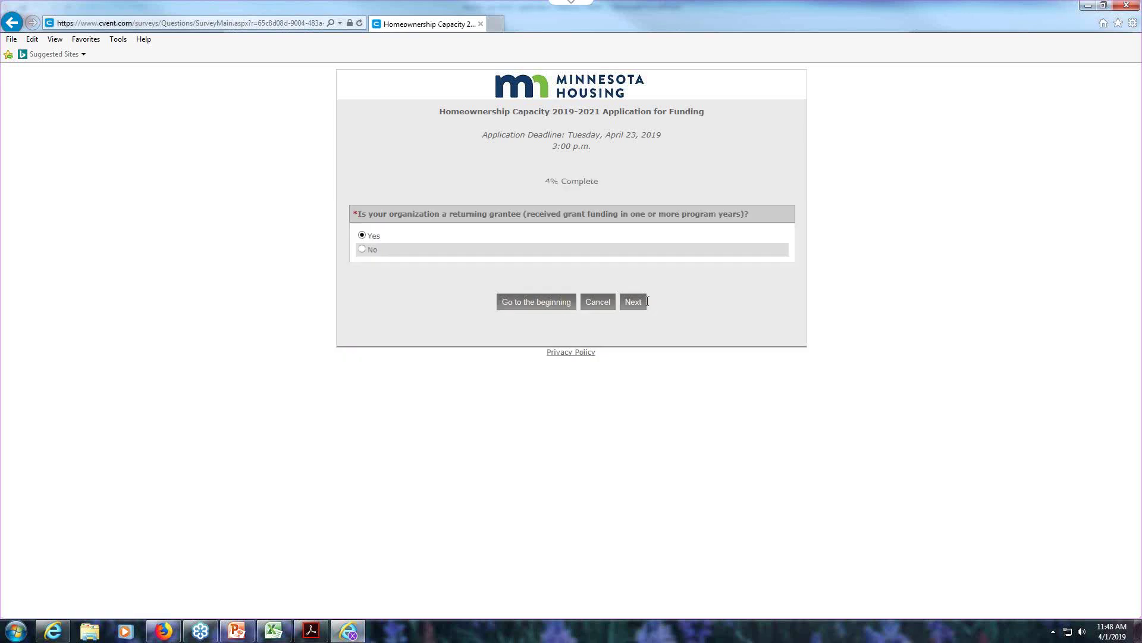
{"action": "left_click", "coordinate": [645, 303]}
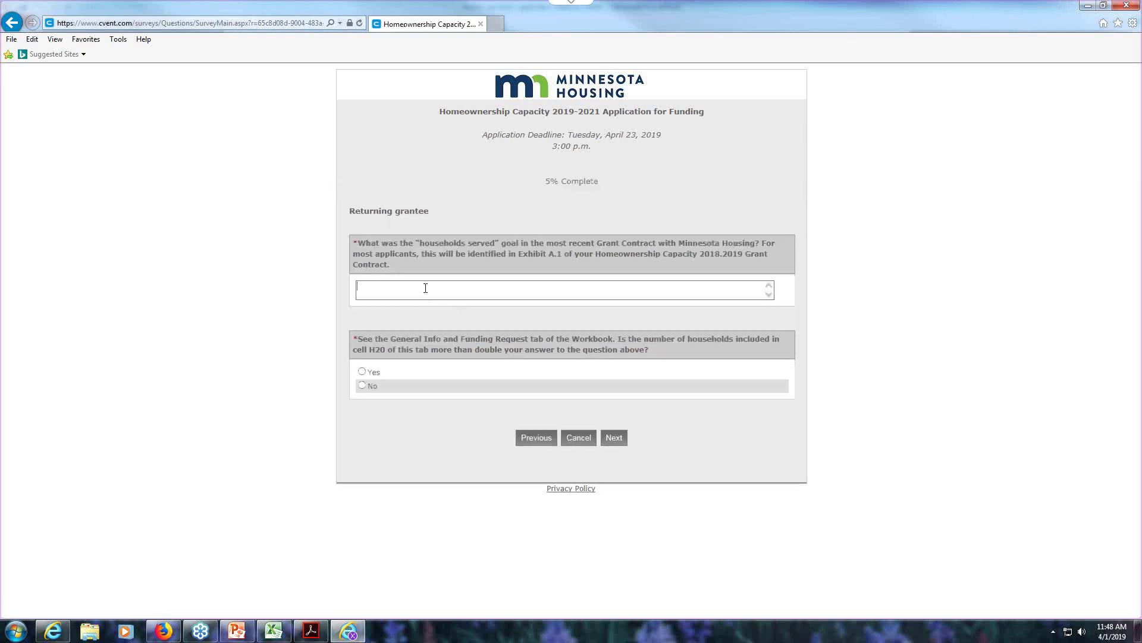
{"action": "left_click", "coordinate": [426, 288]}
{"action": "type", "text": "tj"}
{"action": "left_click", "coordinate": [362, 386]}
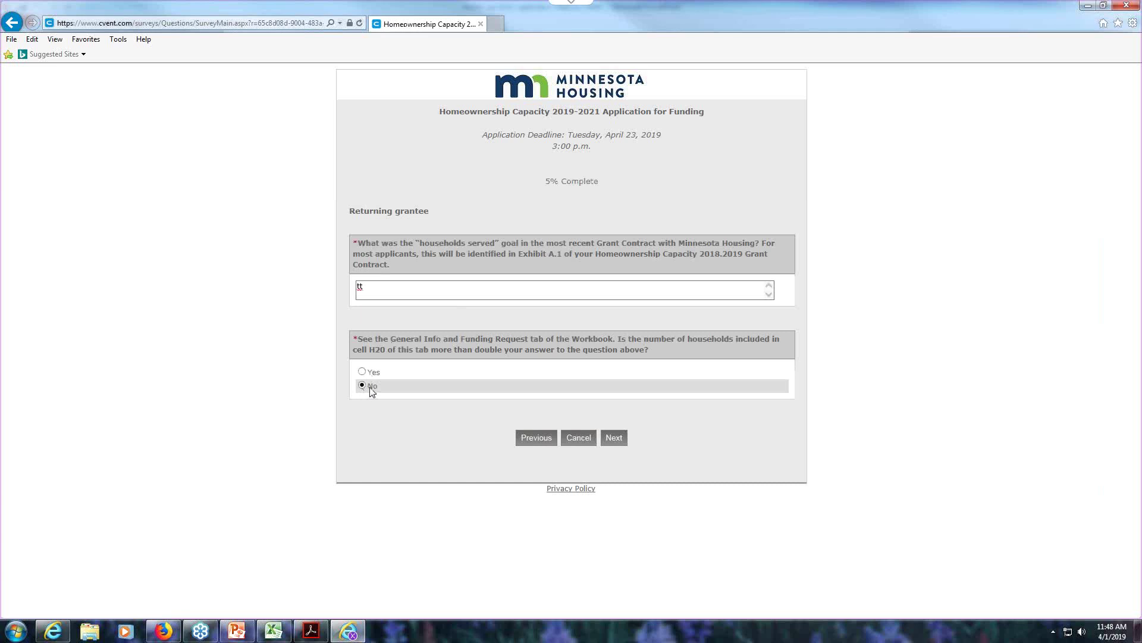
{"action": "left_click", "coordinate": [614, 438]}
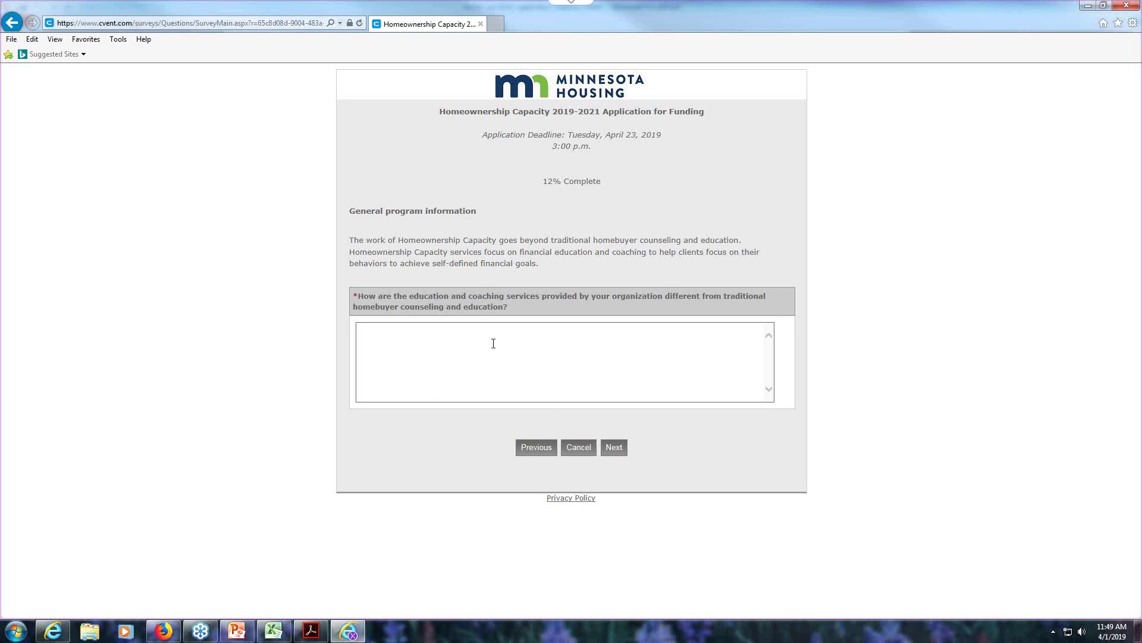
- Enter placeholder answers and continue through Complementary services to the Partner organization(s) page
{"action": "left_click", "coordinate": [614, 448]}
{"action": "type", "text": "t"}
{"action": "left_click", "coordinate": [401, 388]}
{"action": "type", "text": "tt"}
{"action": "left_click", "coordinate": [624, 501]}
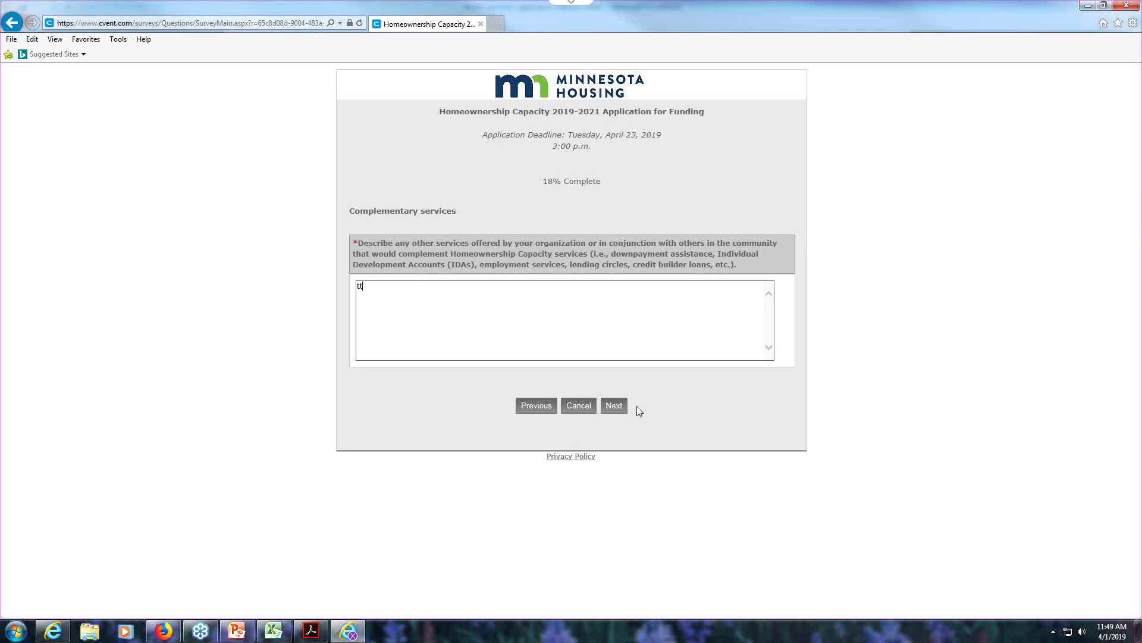
{"action": "left_click", "coordinate": [608, 411]}
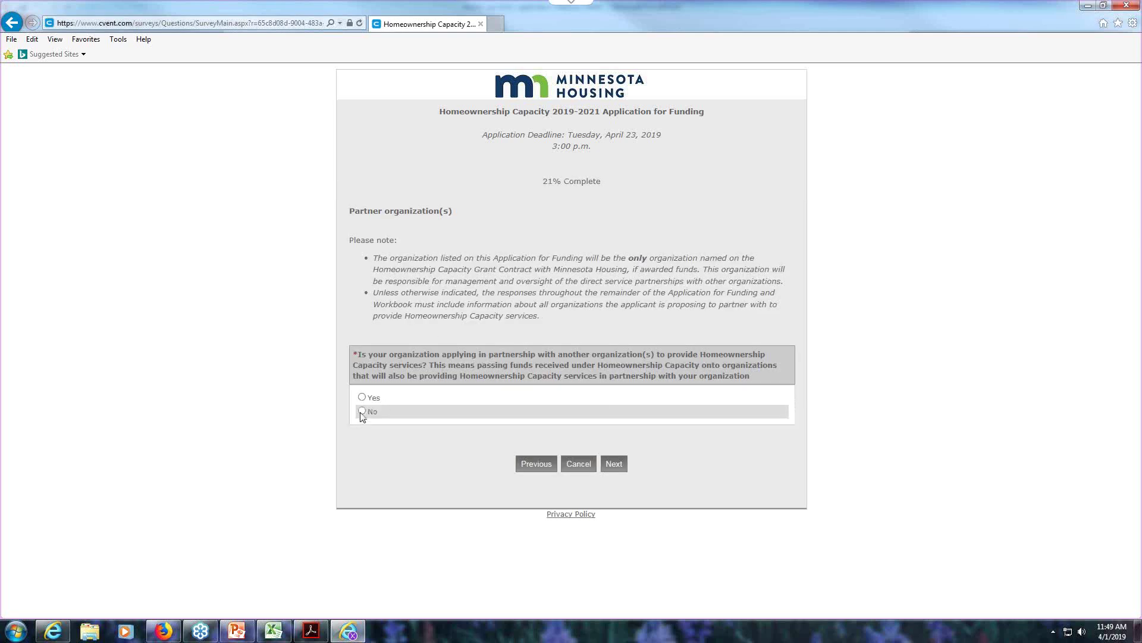
- Answer No to the partner organization question and continue to Experience and Outcomes
{"action": "left_click", "coordinate": [364, 399]}
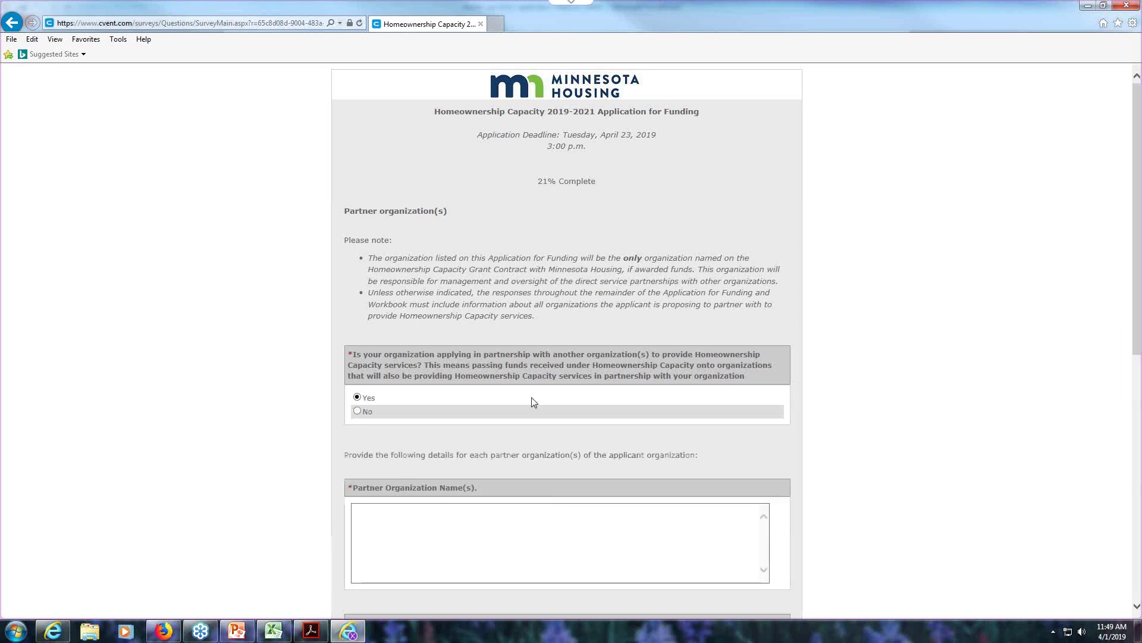
{"action": "scroll", "coordinate": [553, 418], "scroll_direction": "down", "scroll_amount": 8}
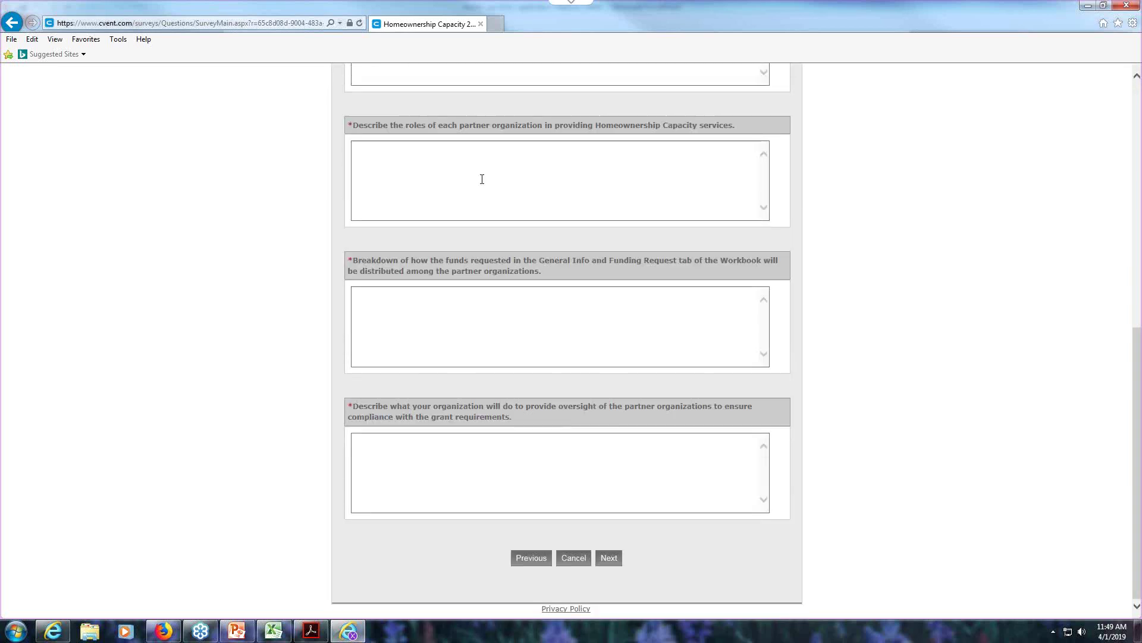
{"action": "scroll", "coordinate": [468, 389], "scroll_direction": "up", "scroll_amount": 5}
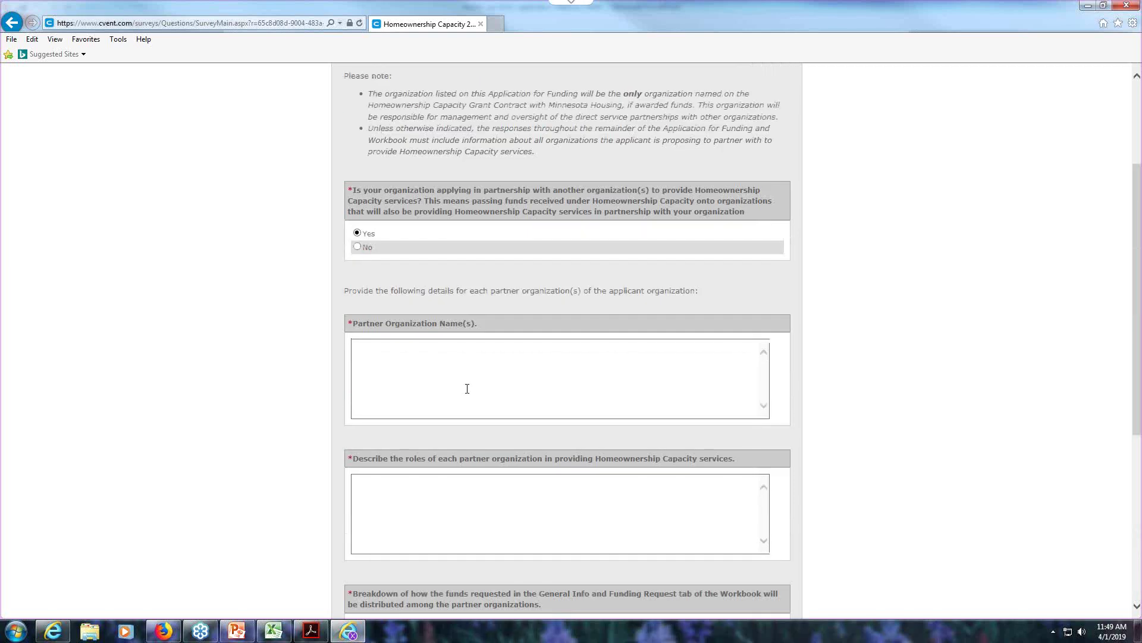
{"action": "left_click", "coordinate": [357, 247]}
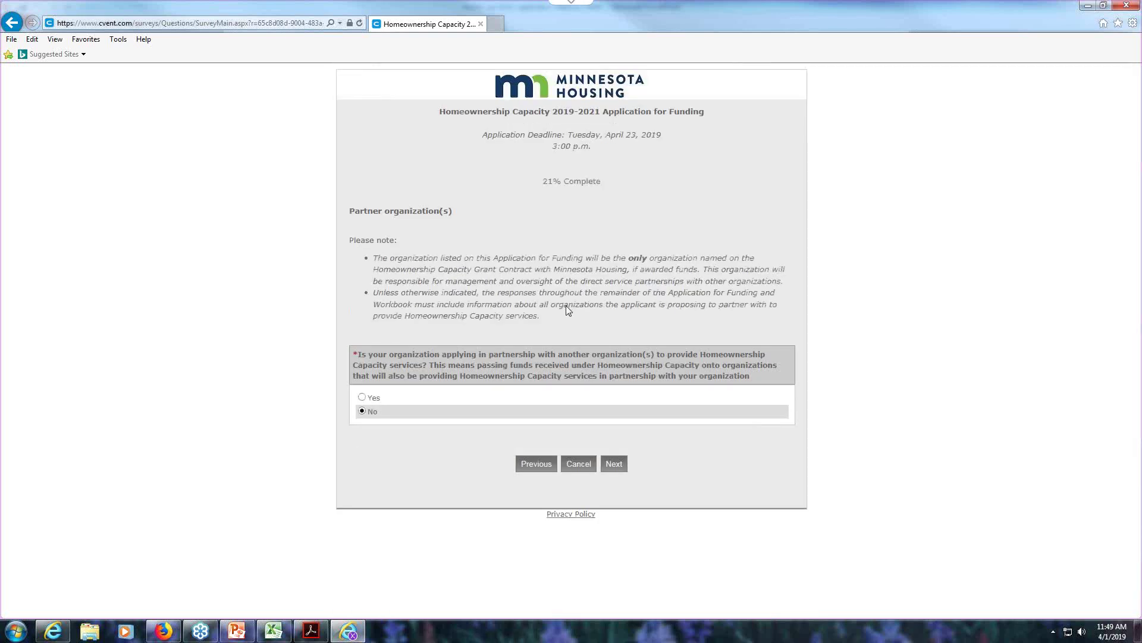
{"action": "left_click", "coordinate": [615, 464]}
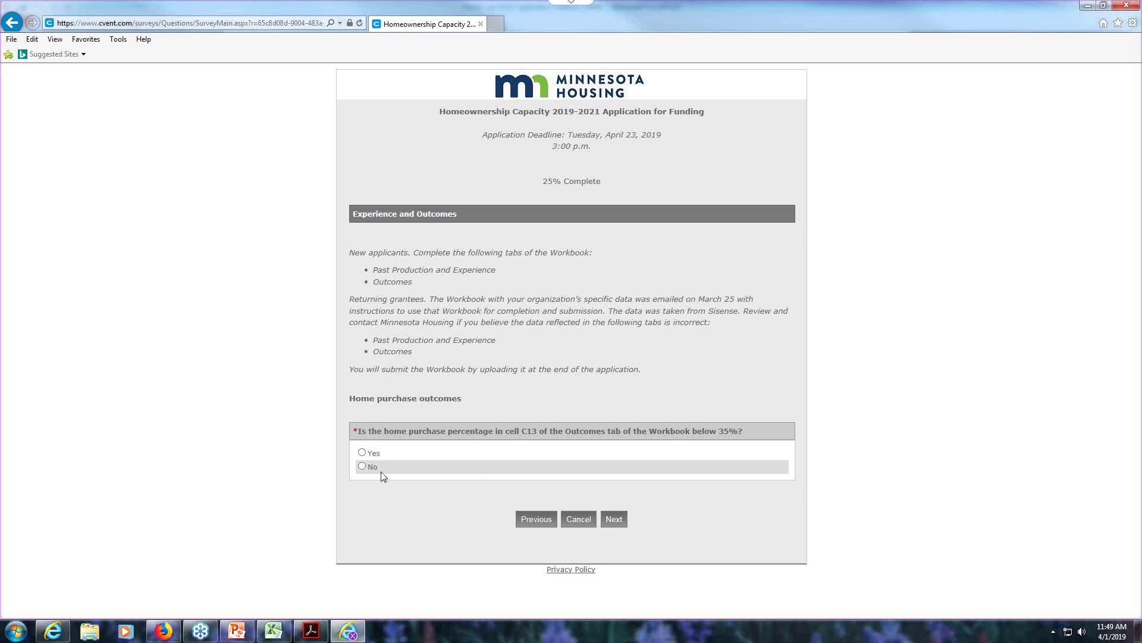
- Answer No to the home-purchase percentage and low-income households questions
{"action": "left_click", "coordinate": [363, 467]}
{"action": "left_click", "coordinate": [613, 519]}
{"action": "left_click", "coordinate": [614, 326]}
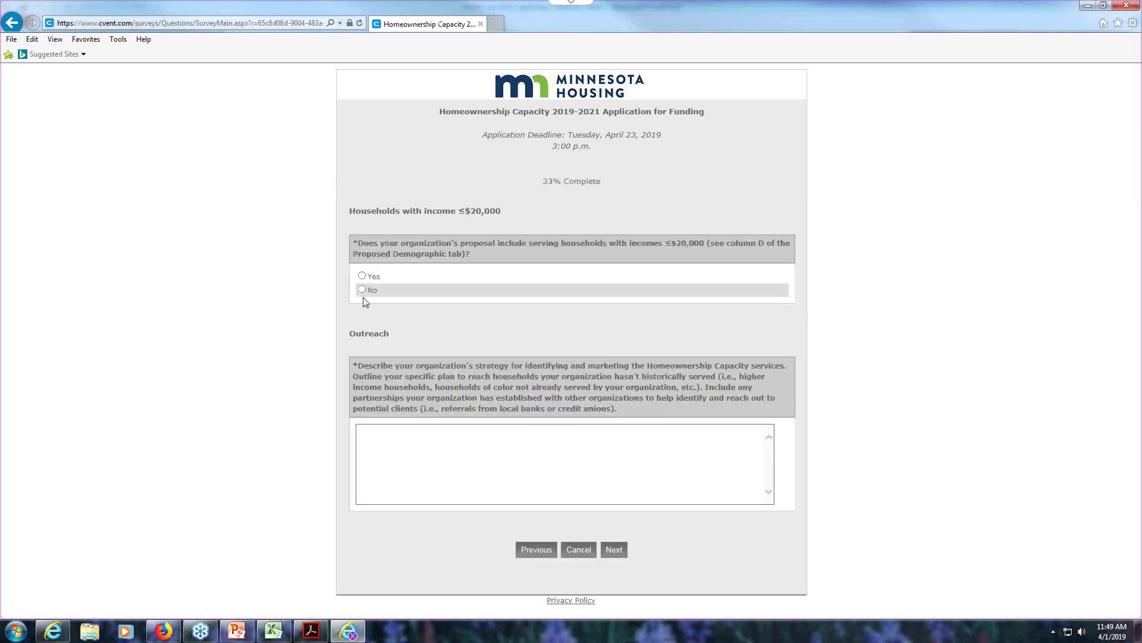
{"action": "left_click", "coordinate": [362, 290]}
- Enter 'tt' for the Outreach strategy and continue past Staff Experience and Intake
{"action": "left_click", "coordinate": [375, 426]}
{"action": "type", "text": "tt"}
{"action": "left_click", "coordinate": [614, 549]}
{"action": "key", "text": "Return"}
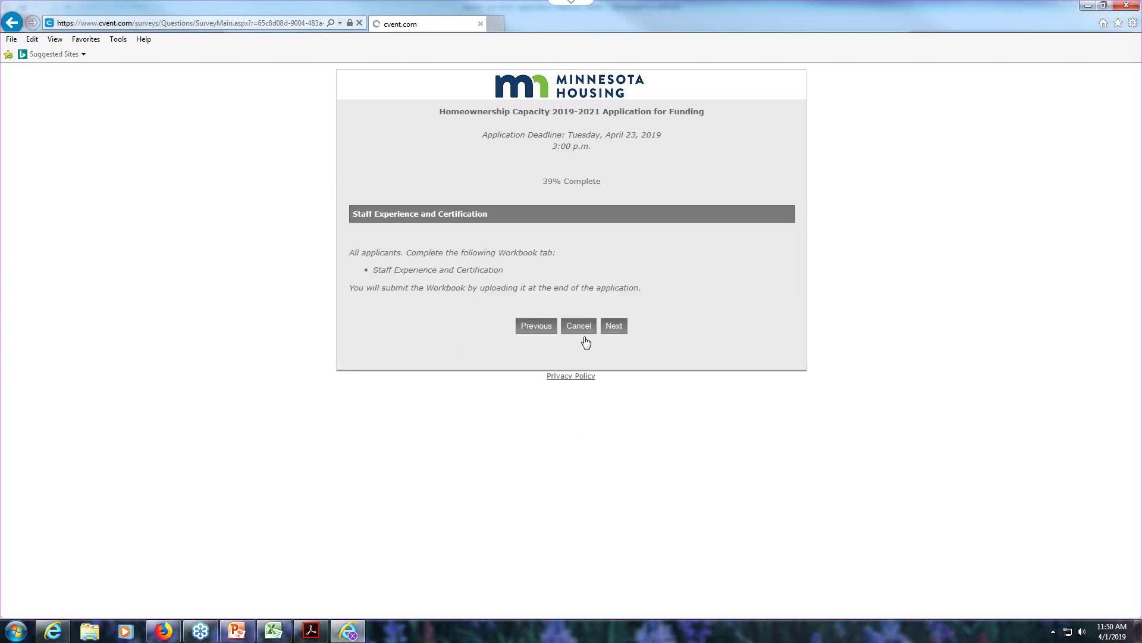
{"action": "left_click", "coordinate": [613, 436]}
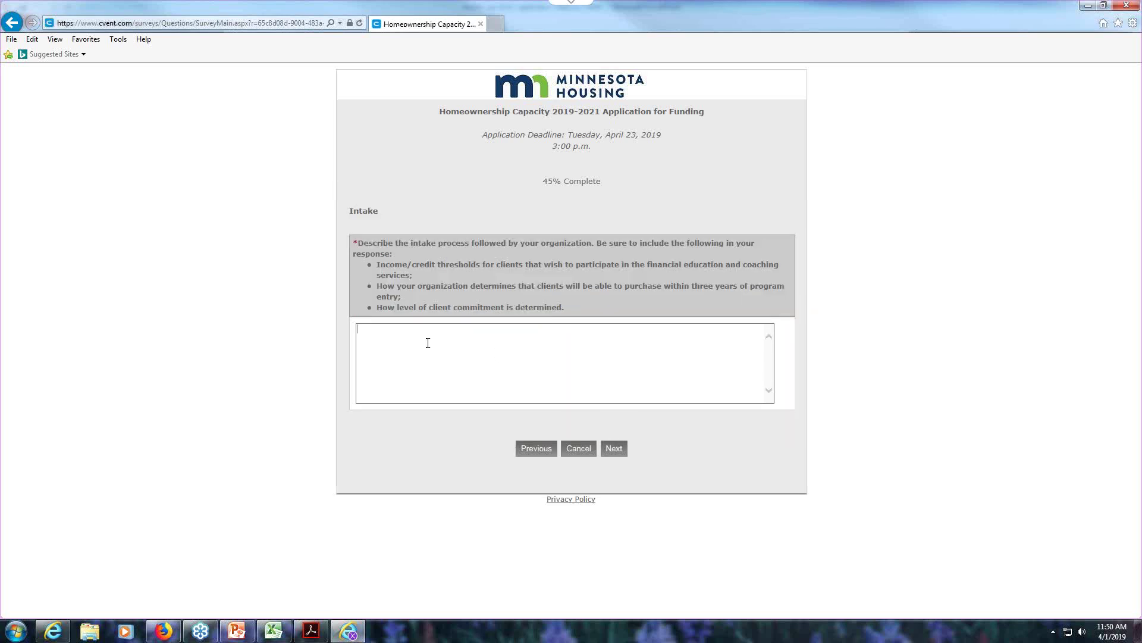
{"action": "left_click", "coordinate": [614, 448]}
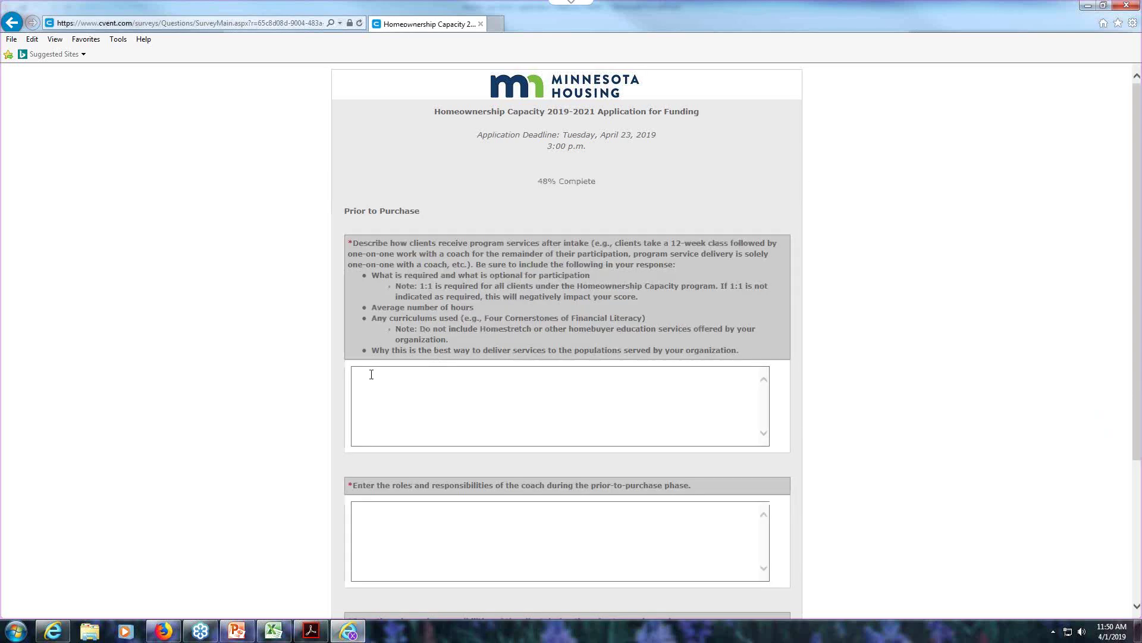
- Fill the three Prior to Purchase questions with 'tt' and submit the page
{"action": "left_click", "coordinate": [371, 383]}
{"action": "type", "text": "tt"}
{"action": "left_click", "coordinate": [400, 530]}
{"action": "type", "text": "tt"}
{"action": "scroll", "coordinate": [403, 538], "scroll_direction": "down", "scroll_amount": 3}
{"action": "left_click", "coordinate": [389, 438]}
{"action": "type", "text": "tt"}
{"action": "left_click", "coordinate": [609, 561]}
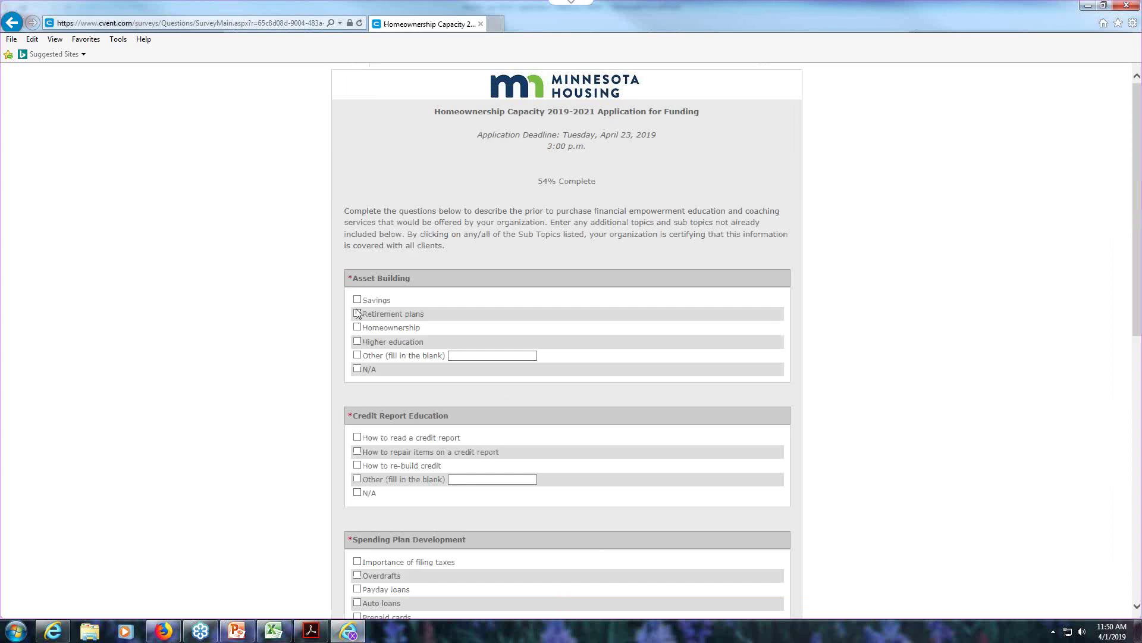
- Tick the Asset Building topics, then mark Asset Building as N/A instead
{"action": "left_click", "coordinate": [357, 300]}
{"action": "left_click", "coordinate": [357, 313]}
{"action": "left_click", "coordinate": [357, 327]}
{"action": "left_click", "coordinate": [357, 341]}
{"action": "left_click", "coordinate": [357, 354]}
{"action": "left_click", "coordinate": [357, 371]}
- Mark Credit Report, Spending Plan and Consumer Protection as N/A, add 't' as other topics, continue
{"action": "left_click", "coordinate": [357, 494]}
{"action": "scroll", "coordinate": [384, 494], "scroll_direction": "down", "scroll_amount": 4}
{"action": "left_click", "coordinate": [357, 436]}
{"action": "left_click", "coordinate": [357, 573]}
{"action": "scroll", "coordinate": [364, 494], "scroll_direction": "down", "scroll_amount": 4}
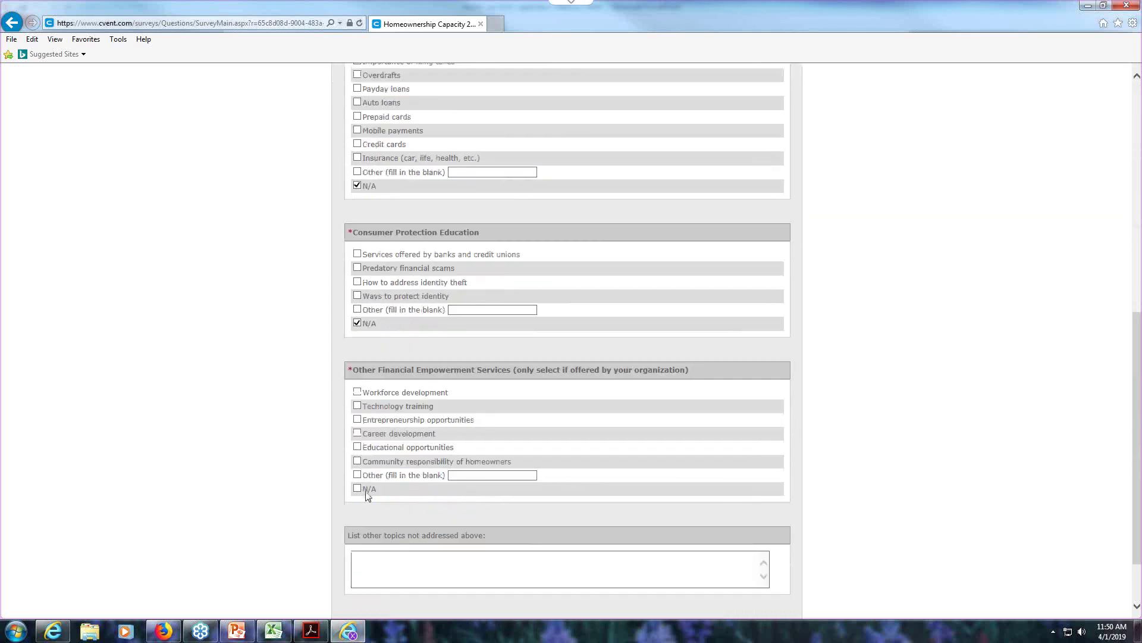
{"action": "type", "text": "t"}
{"action": "scroll", "coordinate": [459, 547], "scroll_direction": "down", "scroll_amount": 2}
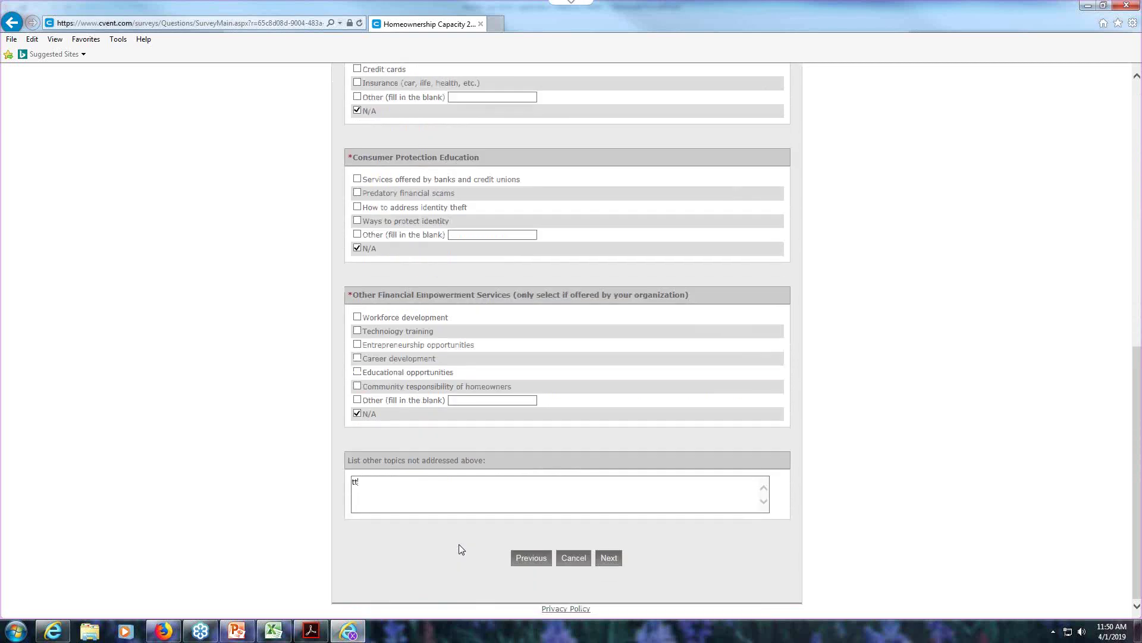
{"action": "left_click", "coordinate": [608, 557]}
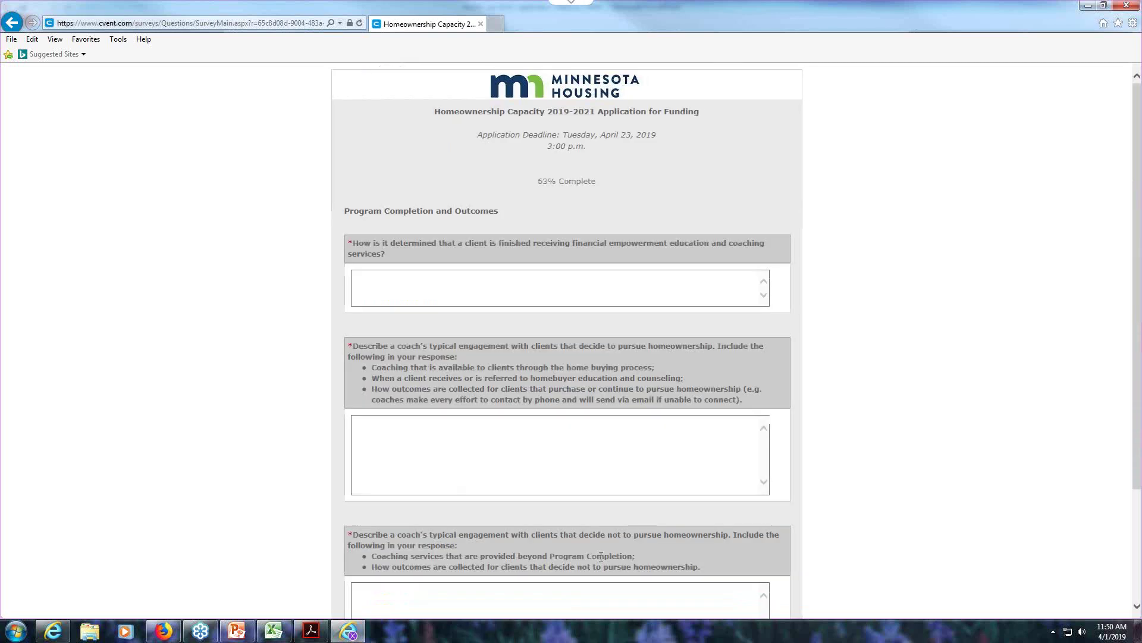
- Answer the client completion and both engagement questions with placeholder 'tt' on the Program Completion page
{"action": "left_click", "coordinate": [395, 280]}
{"action": "type", "text": "tt"}
{"action": "left_click", "coordinate": [390, 429]}
{"action": "type", "text": "tt"}
{"action": "left_click", "coordinate": [388, 590]}
{"action": "type", "text": "tt"}
{"action": "scroll", "coordinate": [509, 541], "scroll_direction": "down", "scroll_amount": 3}
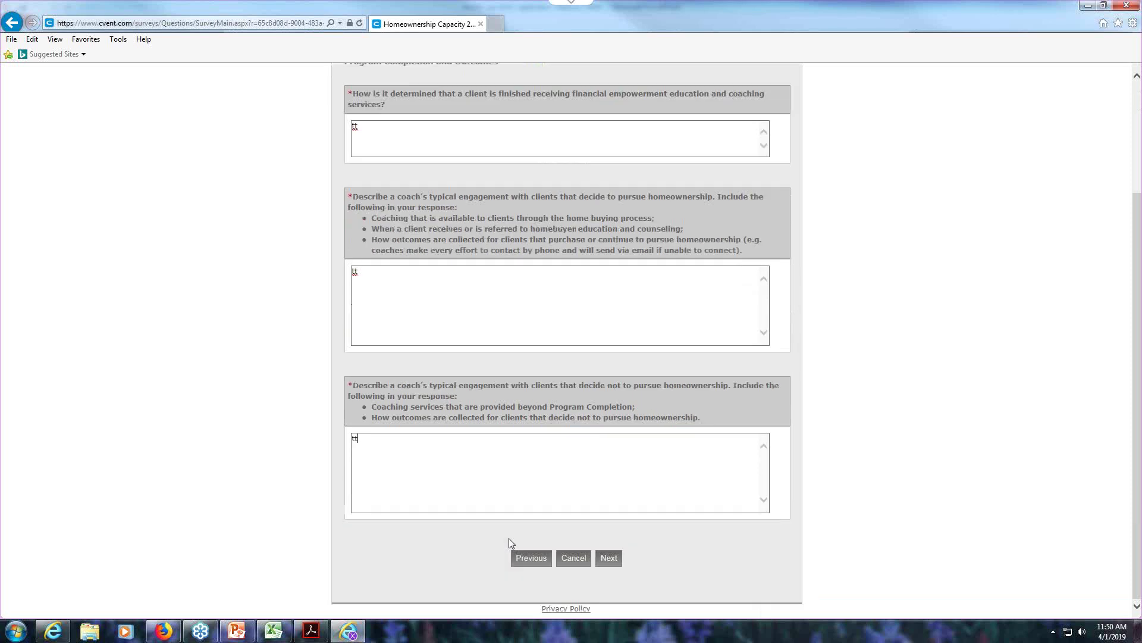
{"action": "left_click", "coordinate": [616, 554]}
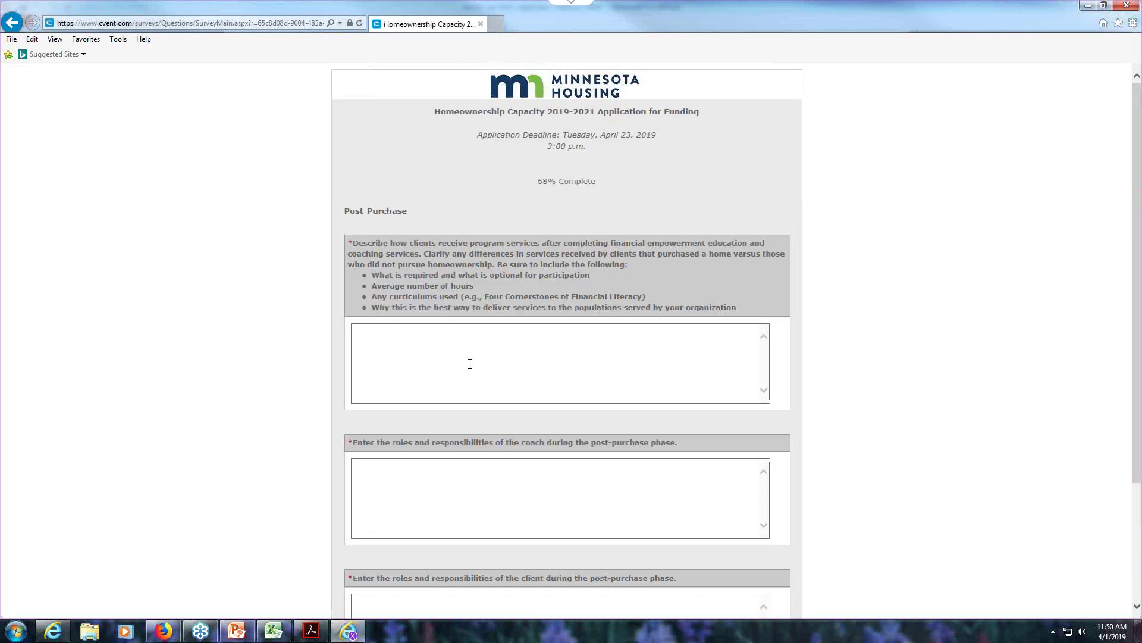
- Fill the Post-Purchase questions, including coach roles and client roles, with 'tt'
{"action": "type", "text": "tt"}
{"action": "left_click", "coordinate": [387, 475]}
{"action": "type", "text": "tt"}
{"action": "scroll", "coordinate": [400, 479], "scroll_direction": "down", "scroll_amount": 3}
{"action": "left_click", "coordinate": [395, 450]}
{"action": "type", "text": "tt"}
{"action": "left_click", "coordinate": [608, 557]}
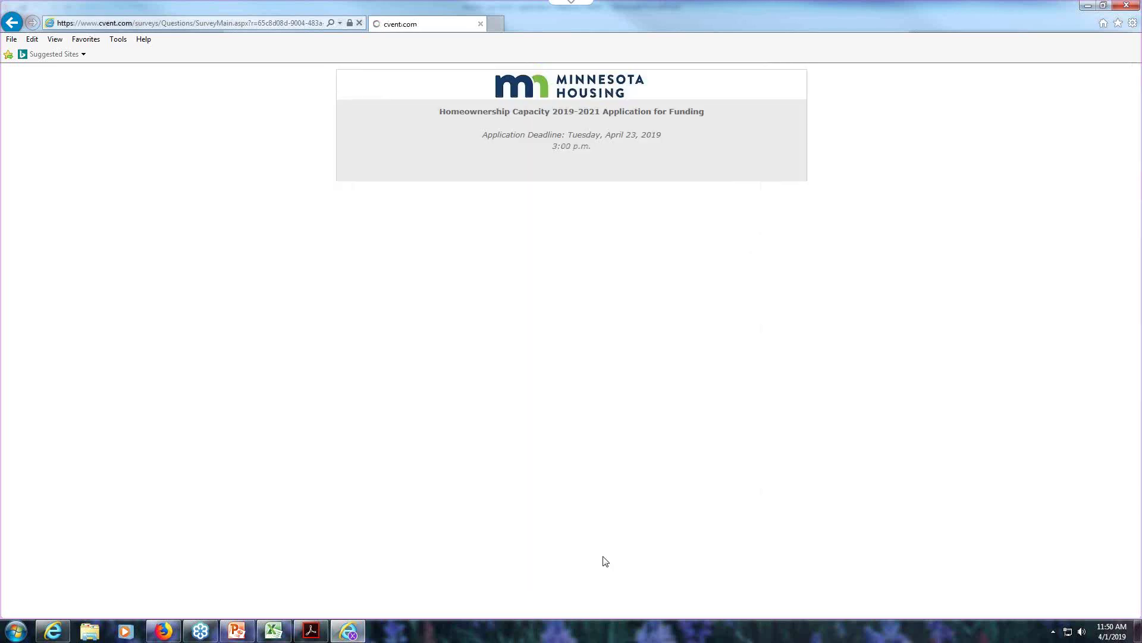
- Mark the post-purchase topics N/A and select Home Insurance Coverage as a service, adding 'tt'
{"action": "left_click", "coordinate": [362, 323]}
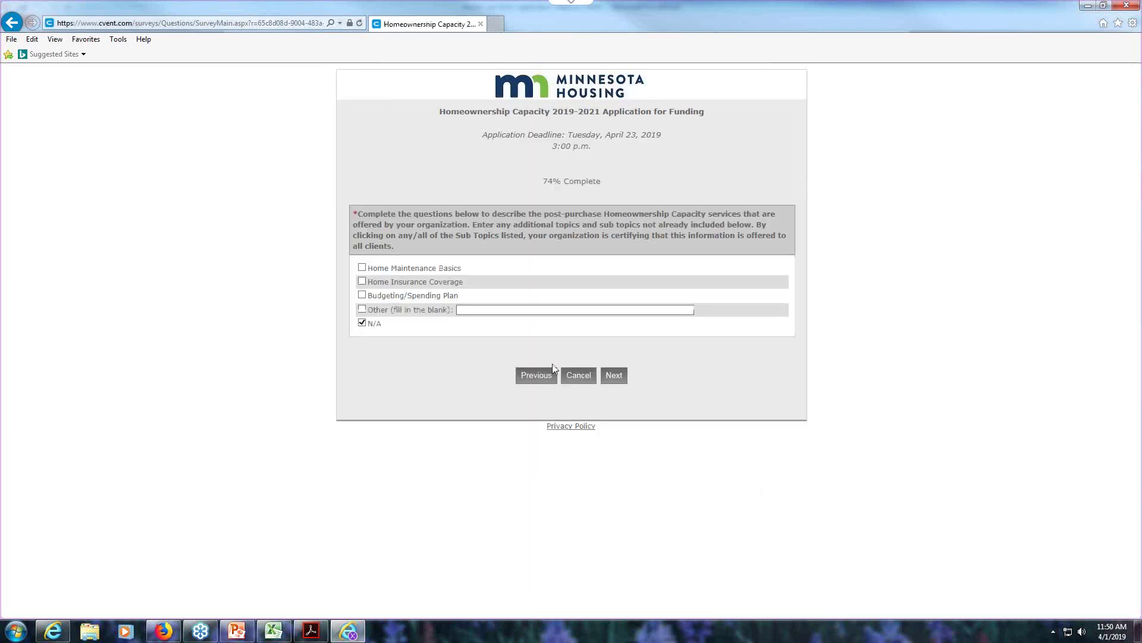
{"action": "left_click", "coordinate": [363, 282]}
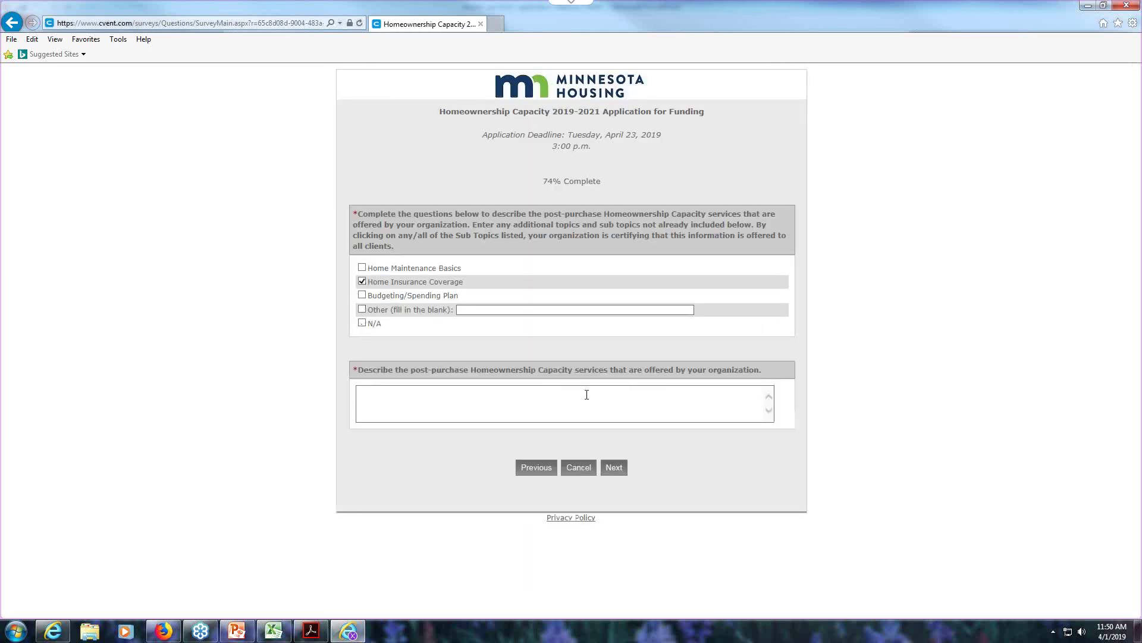
{"action": "type", "text": "tt"}
{"action": "left_click", "coordinate": [614, 467]}
- Answer the client re-engagement question with 'tt' on the Client Engagement page
{"action": "left_click", "coordinate": [426, 291]}
{"action": "type", "text": "tt"}
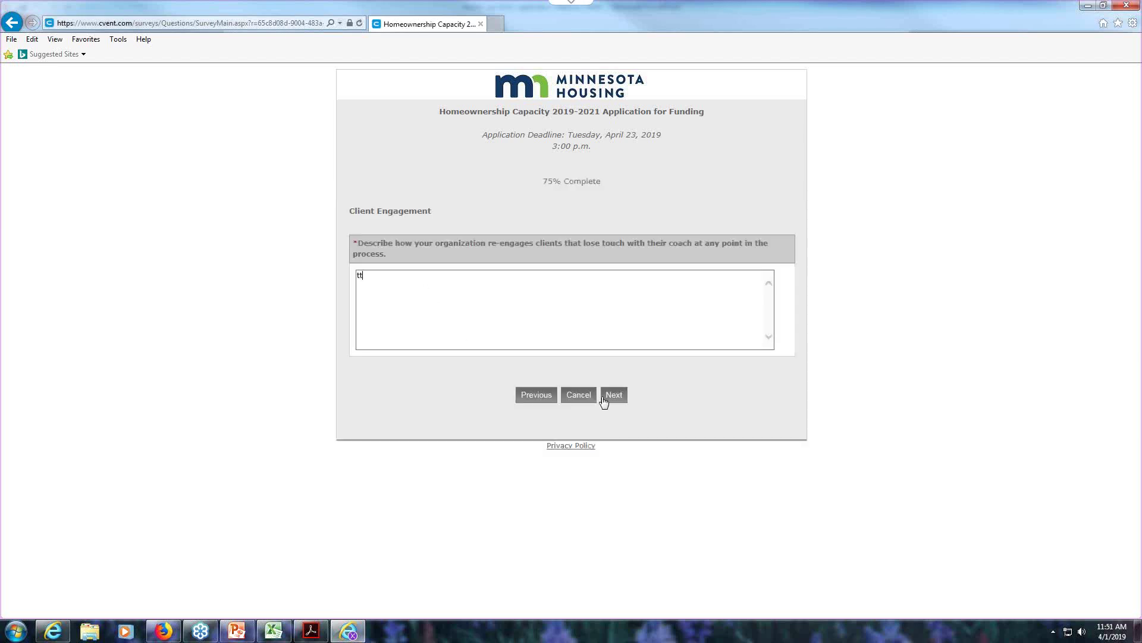
{"action": "left_click", "coordinate": [614, 398]}
- Answer the staffing capacity and client pipeline questions, then pass Leverage and Budget to Document Submission
{"action": "left_click", "coordinate": [409, 309]}
{"action": "type", "text": "tt"}
{"action": "left_click", "coordinate": [398, 431]}
{"action": "type", "text": "tt"}
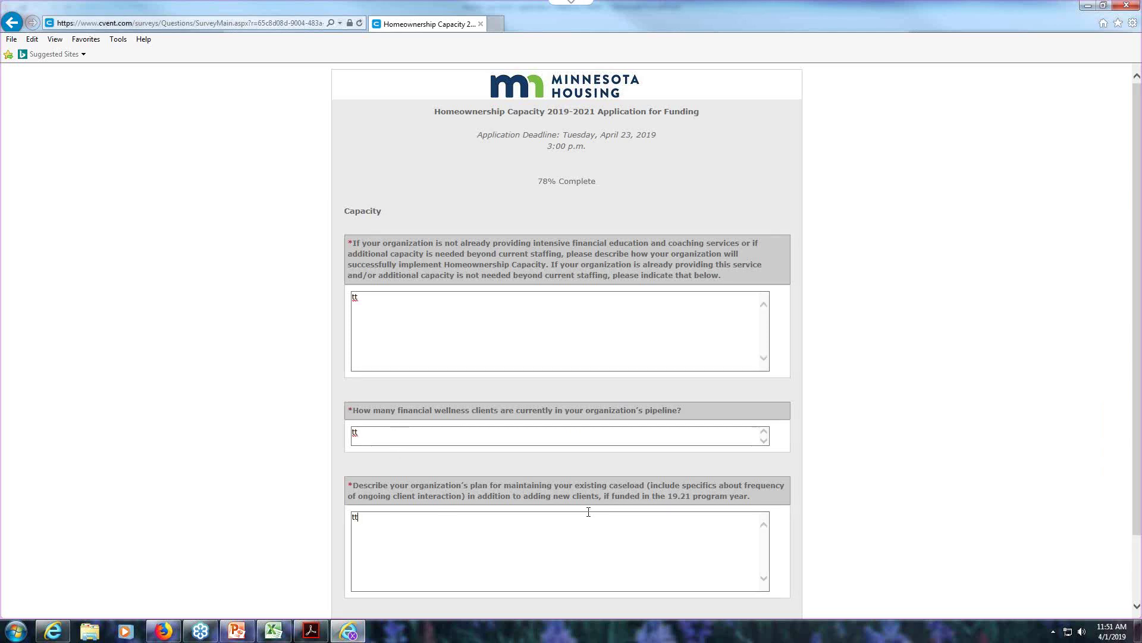
{"action": "type", "text": "t"}
{"action": "scroll", "coordinate": [446, 514], "scroll_direction": "down", "scroll_amount": 3}
{"action": "left_click", "coordinate": [606, 558]}
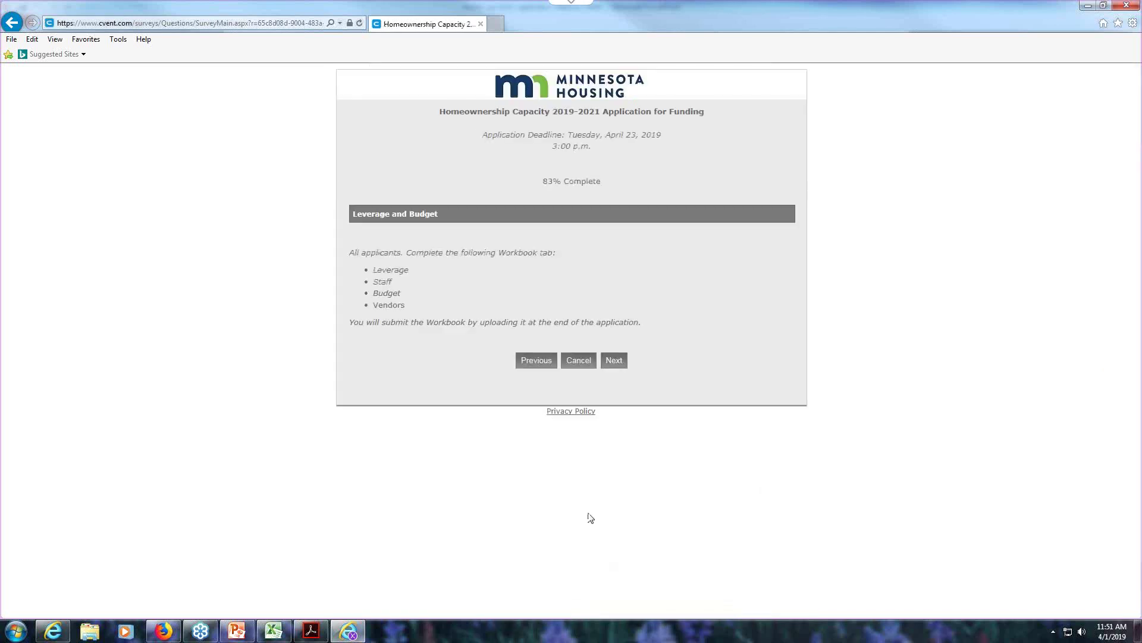
{"action": "left_click", "coordinate": [614, 360]}
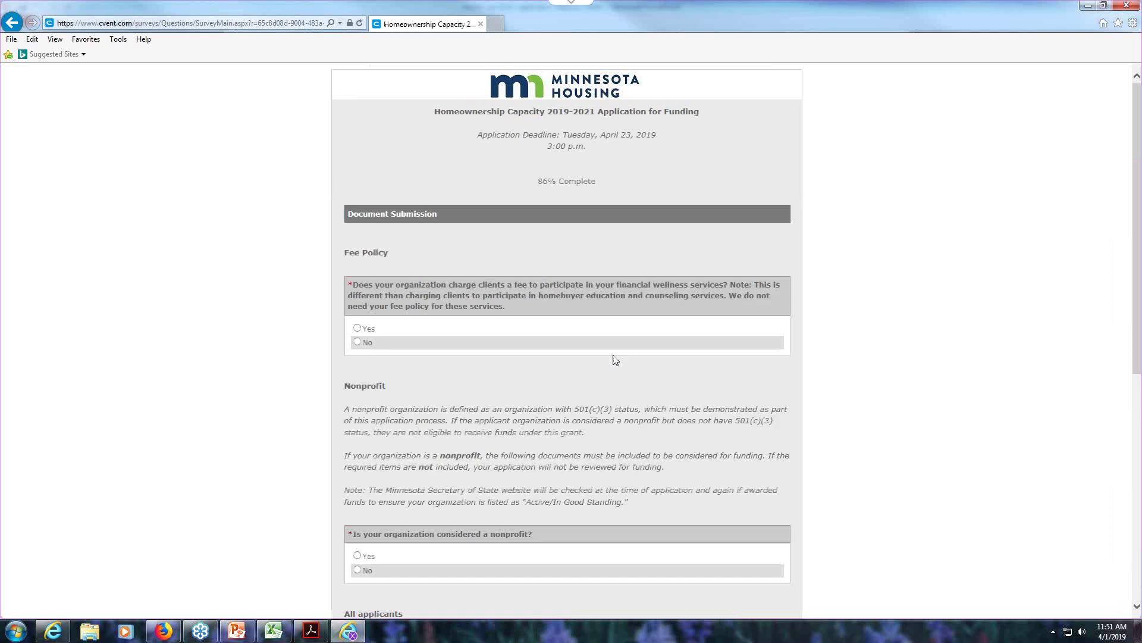
- Answer No to the fee policy question and Yes to the nonprofit question
{"action": "left_click", "coordinate": [357, 343]}
{"action": "scroll", "coordinate": [360, 321], "scroll_direction": "down", "scroll_amount": 4}
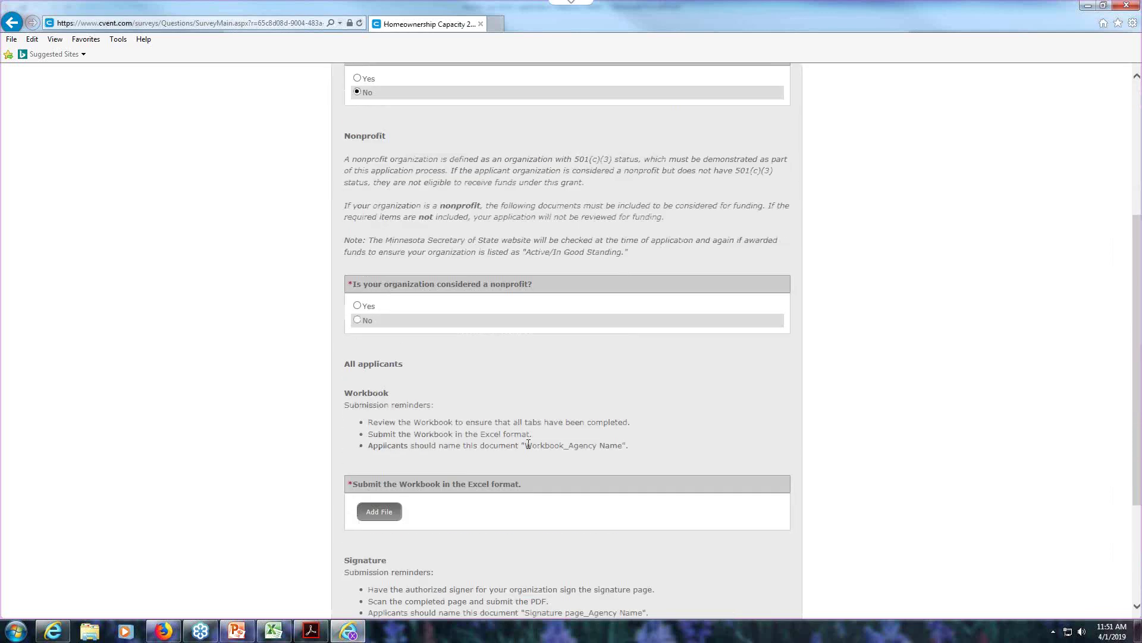
{"action": "left_click", "coordinate": [357, 305]}
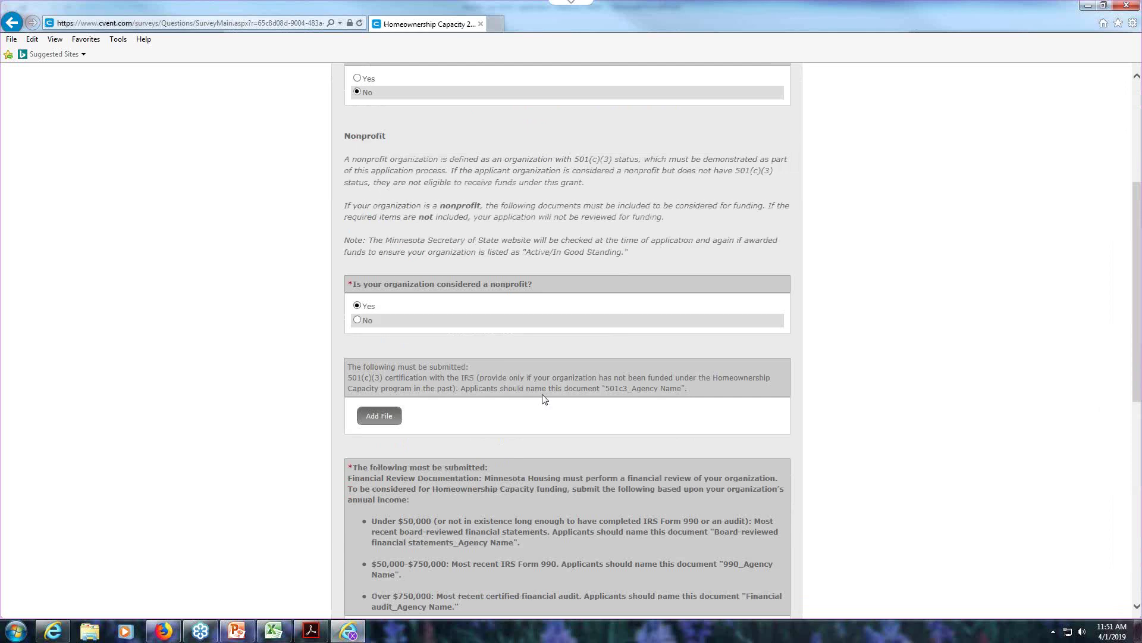
{"action": "scroll", "coordinate": [633, 463], "scroll_direction": "down", "scroll_amount": 3}
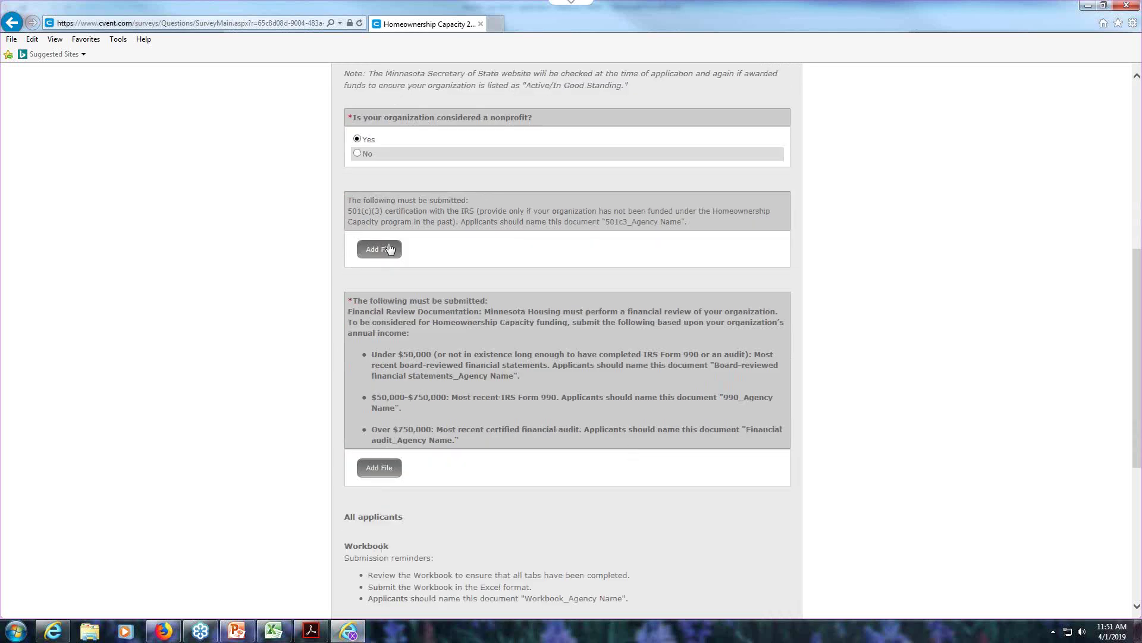
{"action": "scroll", "coordinate": [388, 267], "scroll_direction": "down", "scroll_amount": 1}
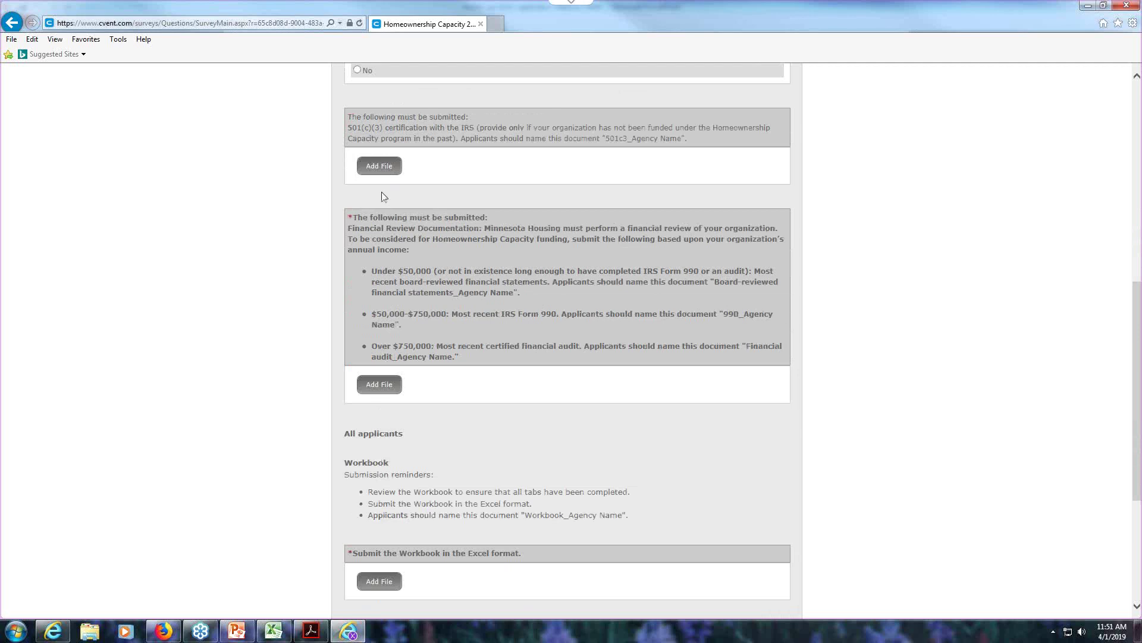
- Upload Agenda.docx from Documents as the 501(c)(3) certification document
{"action": "left_click", "coordinate": [377, 168]}
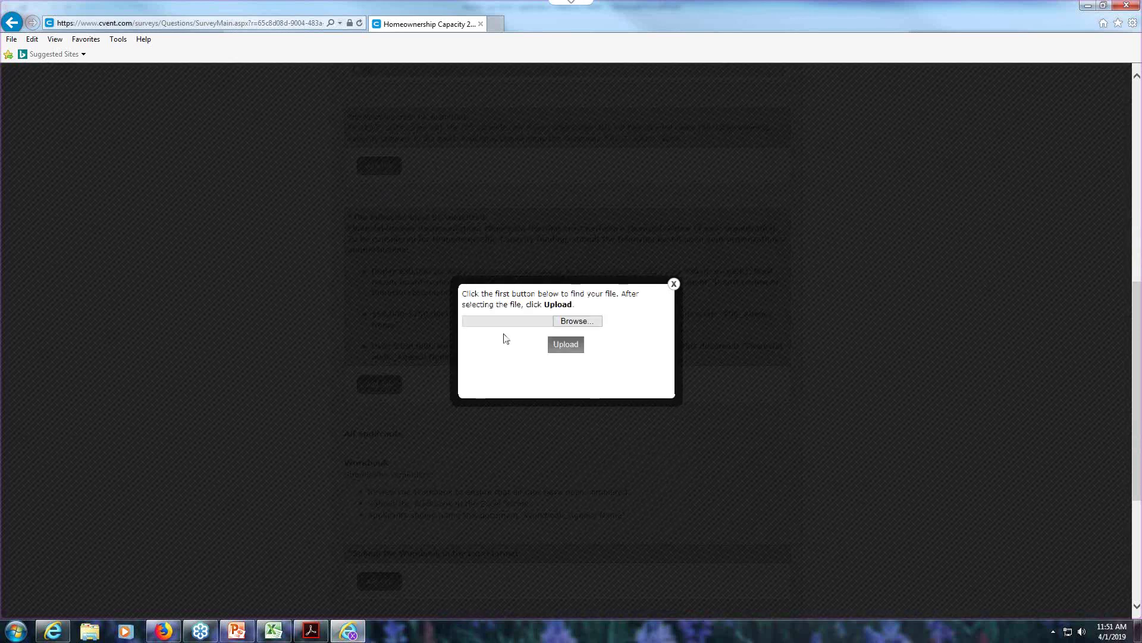
{"action": "left_click", "coordinate": [574, 324]}
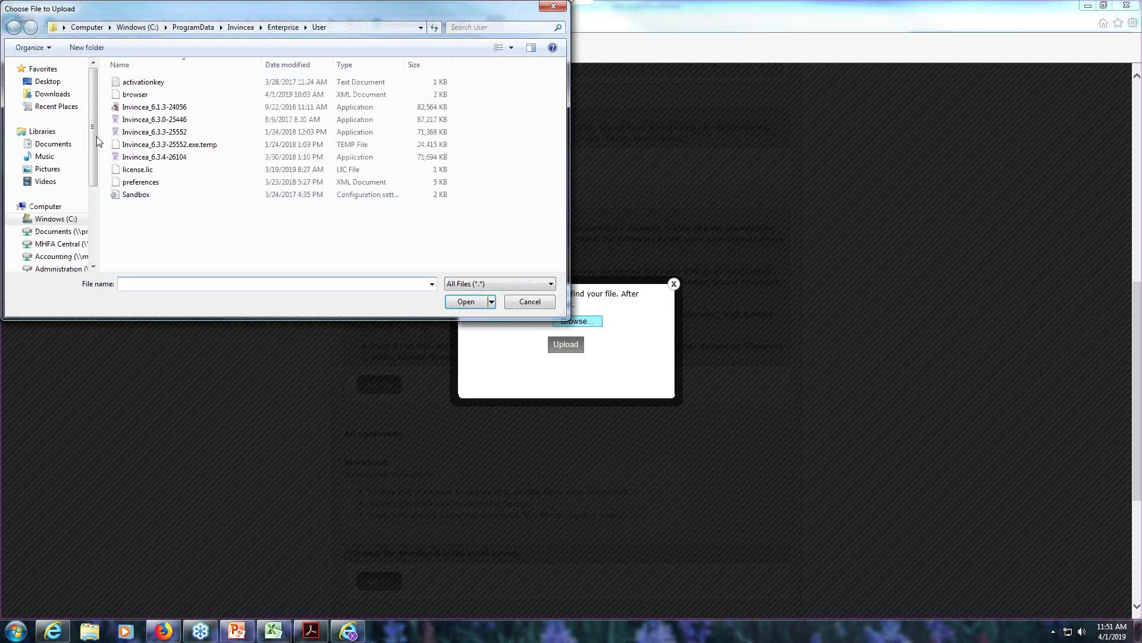
{"action": "left_click", "coordinate": [63, 143]}
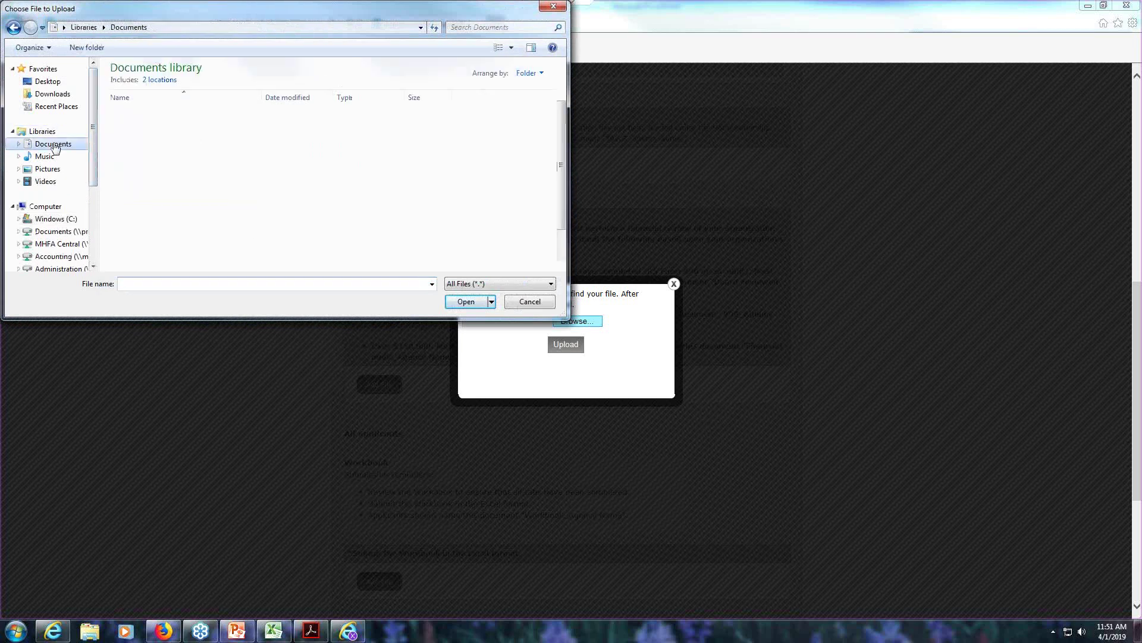
{"action": "scroll", "coordinate": [268, 209], "scroll_direction": "down", "scroll_amount": 3}
{"action": "scroll", "coordinate": [243, 187], "scroll_direction": "up", "scroll_amount": 2}
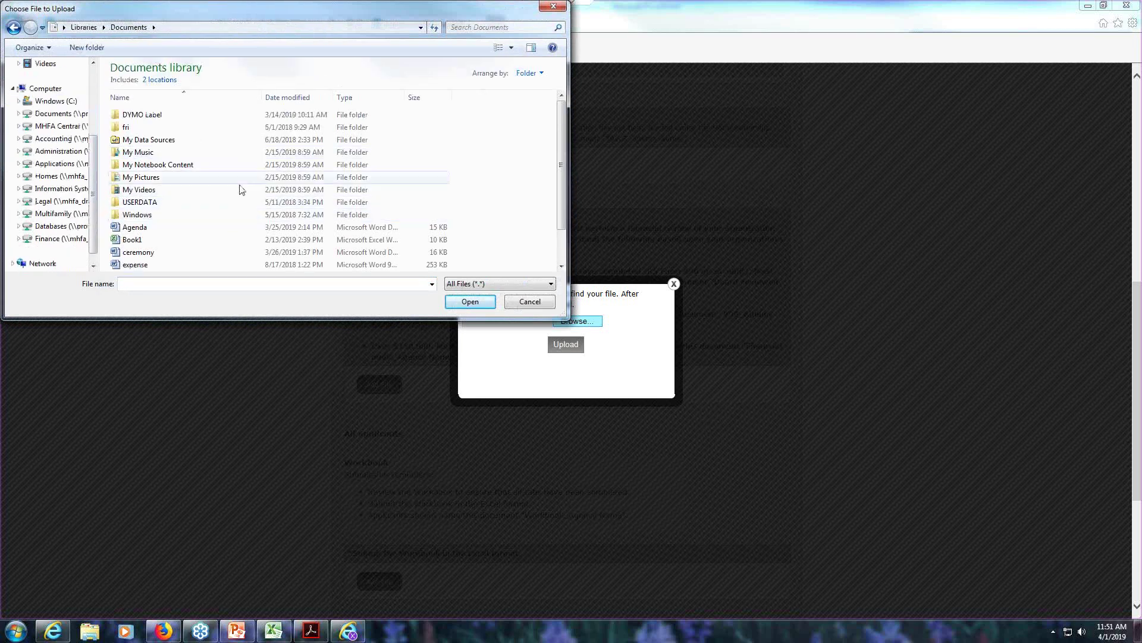
{"action": "left_click", "coordinate": [235, 227]}
{"action": "left_click", "coordinate": [470, 304]}
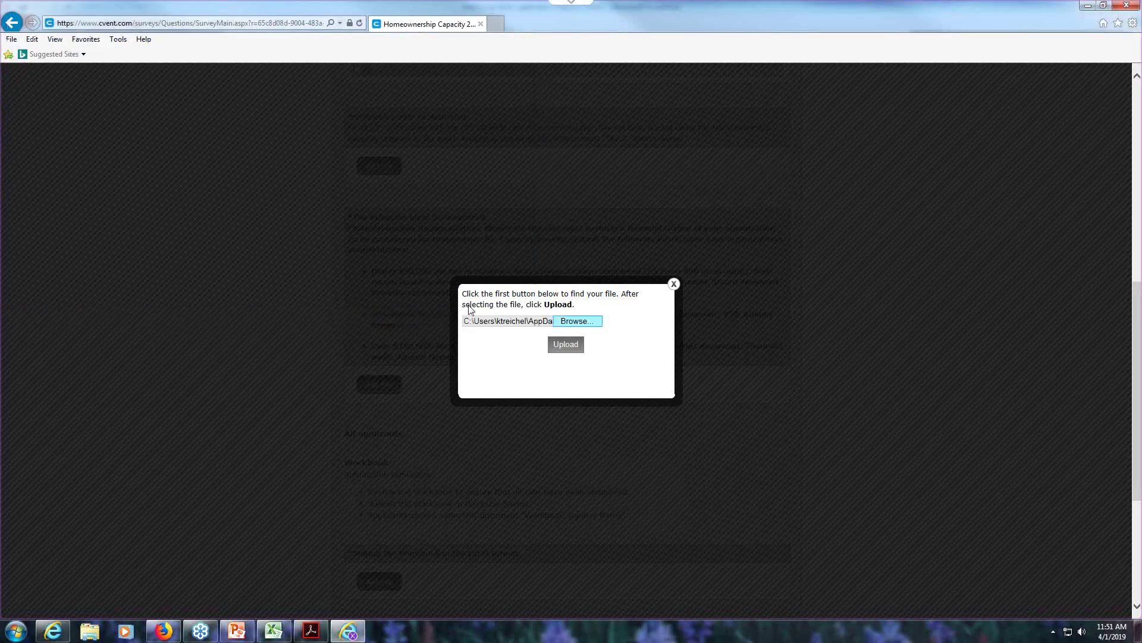
{"action": "left_click", "coordinate": [565, 345]}
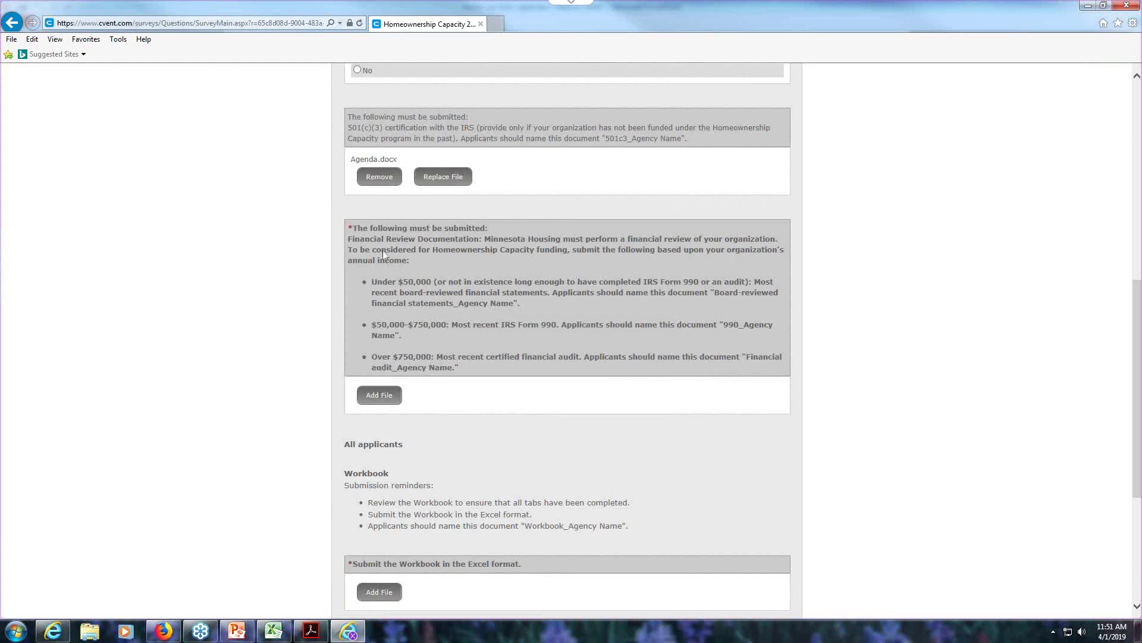
- Upload Agenda.docx as the financial review documentation
{"action": "left_click", "coordinate": [380, 395]}
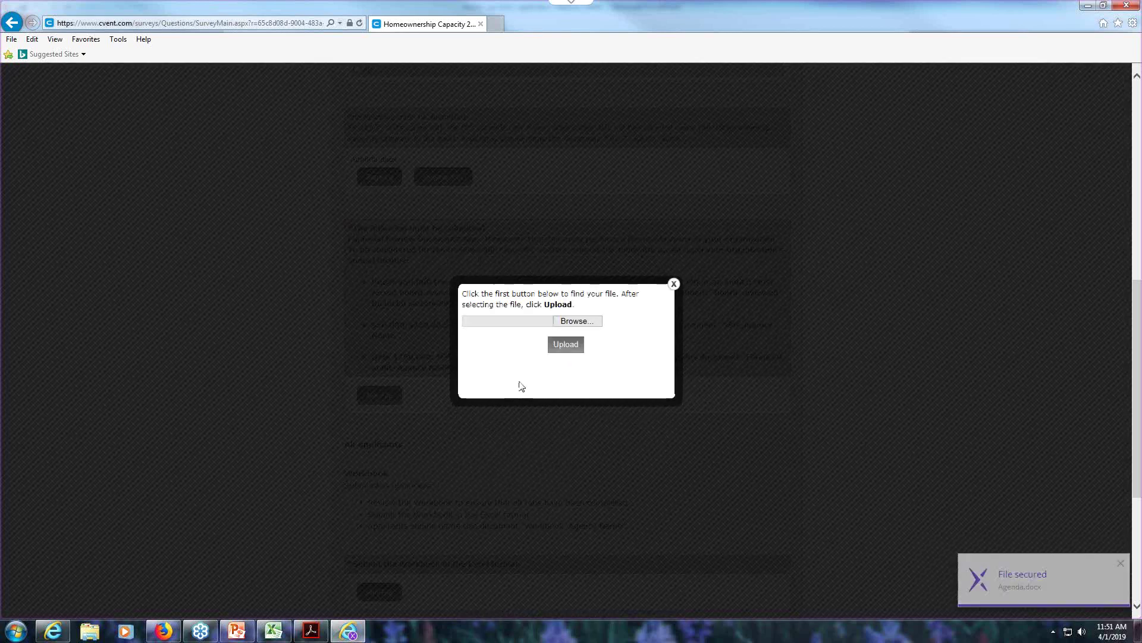
{"action": "left_click", "coordinate": [566, 320]}
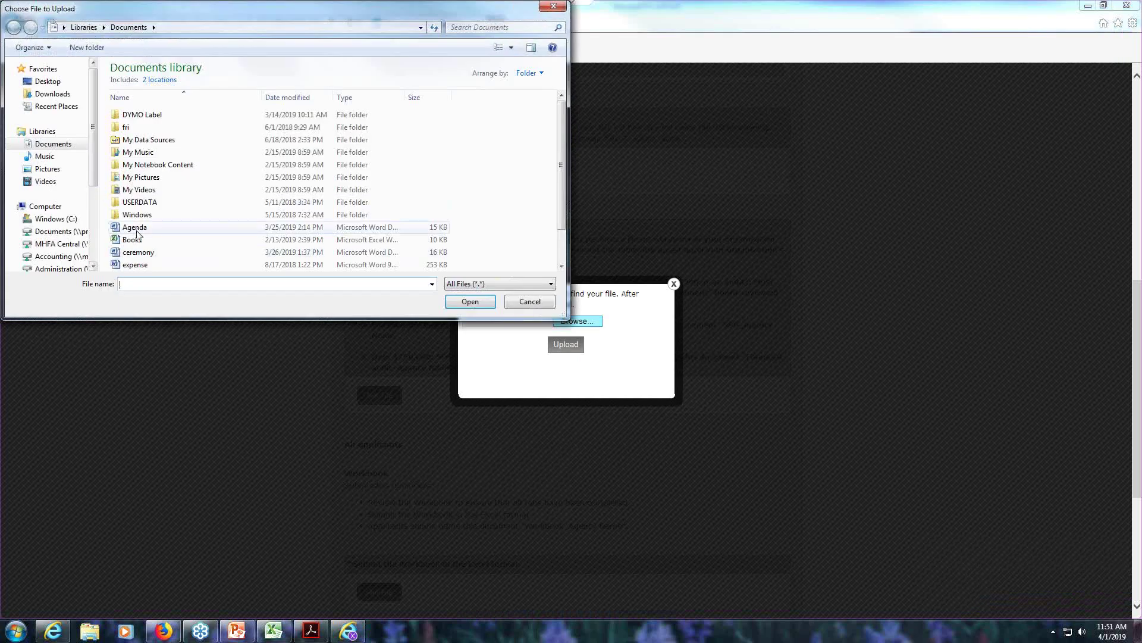
{"action": "left_click", "coordinate": [134, 227]}
{"action": "left_click", "coordinate": [470, 302]}
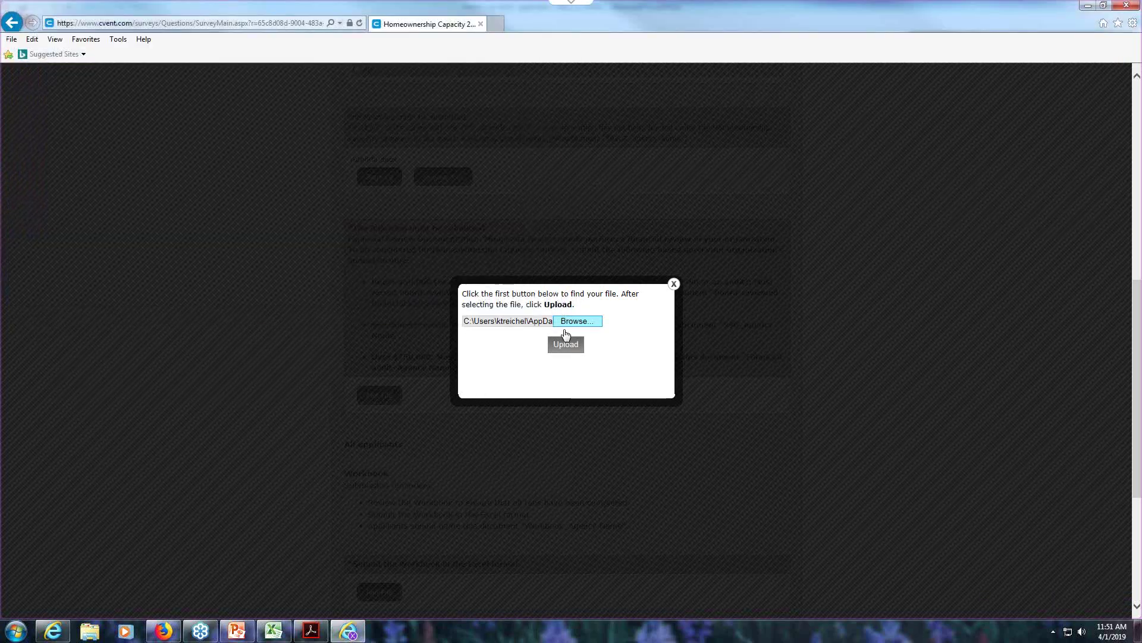
{"action": "left_click", "coordinate": [569, 345]}
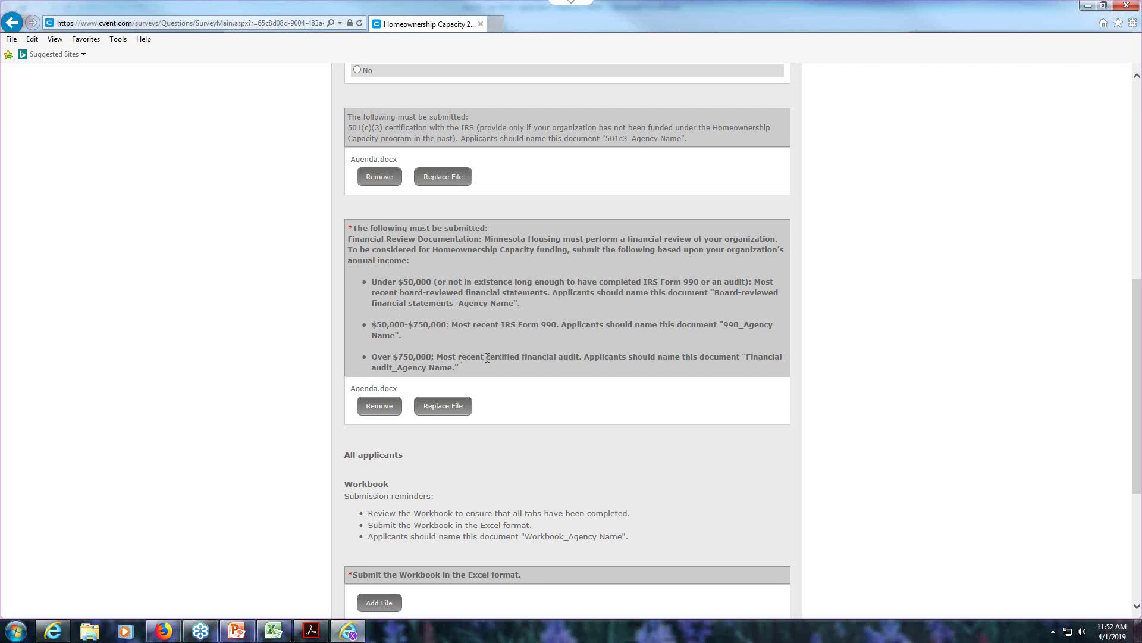
- Upload Agenda.docx as the Workbook file
{"action": "scroll", "coordinate": [484, 409], "scroll_direction": "down", "scroll_amount": 4}
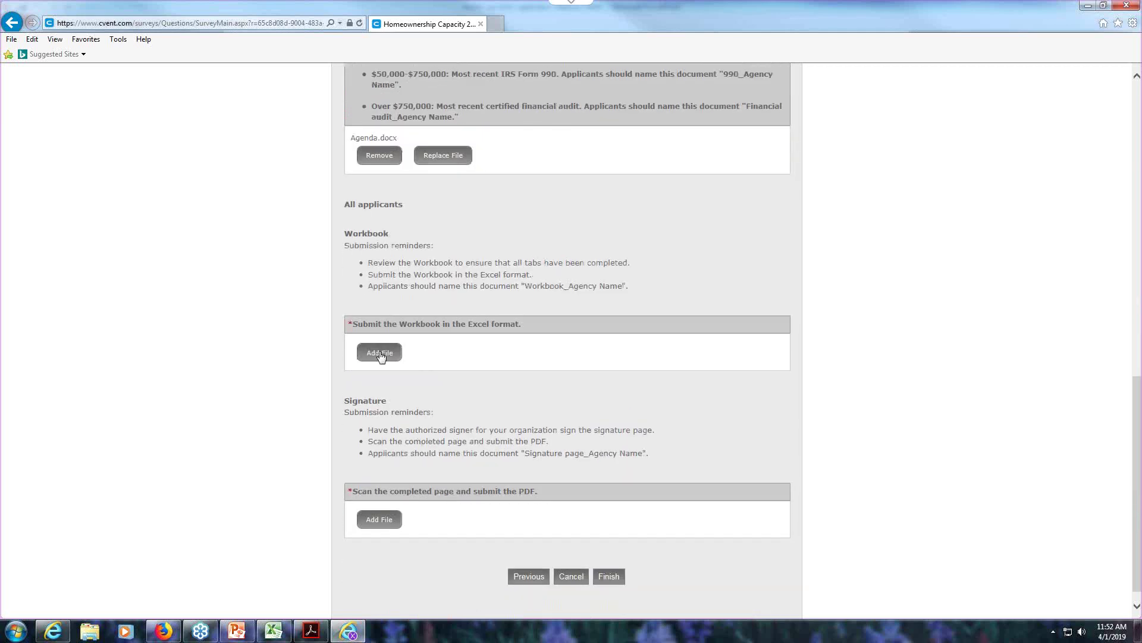
{"action": "left_click", "coordinate": [381, 355]}
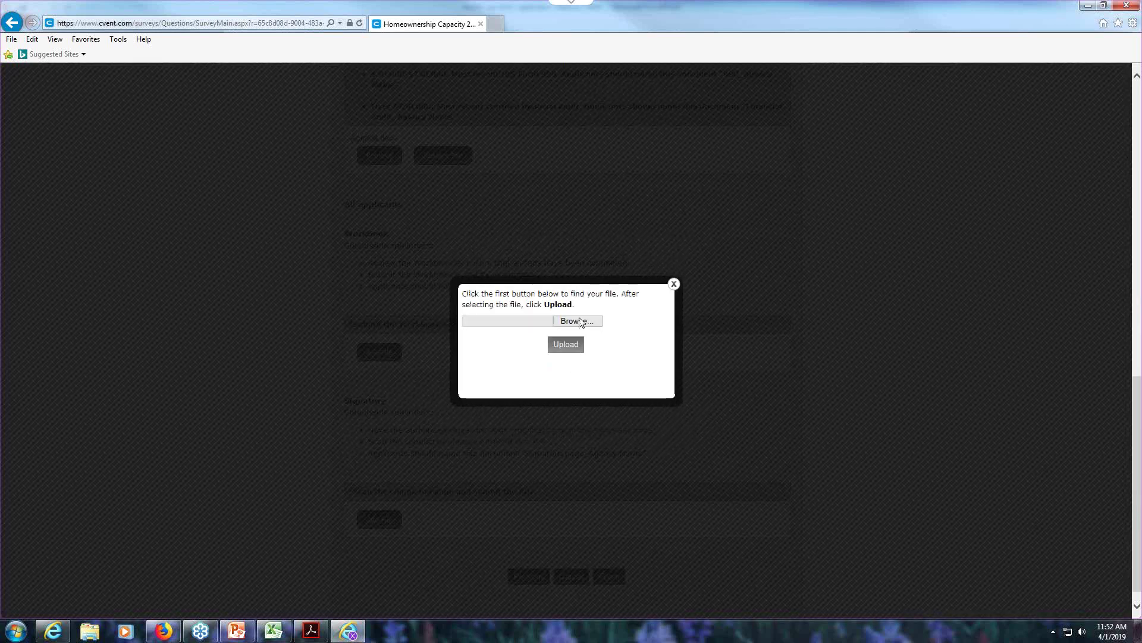
{"action": "left_click", "coordinate": [580, 322]}
{"action": "left_click", "coordinate": [136, 227]}
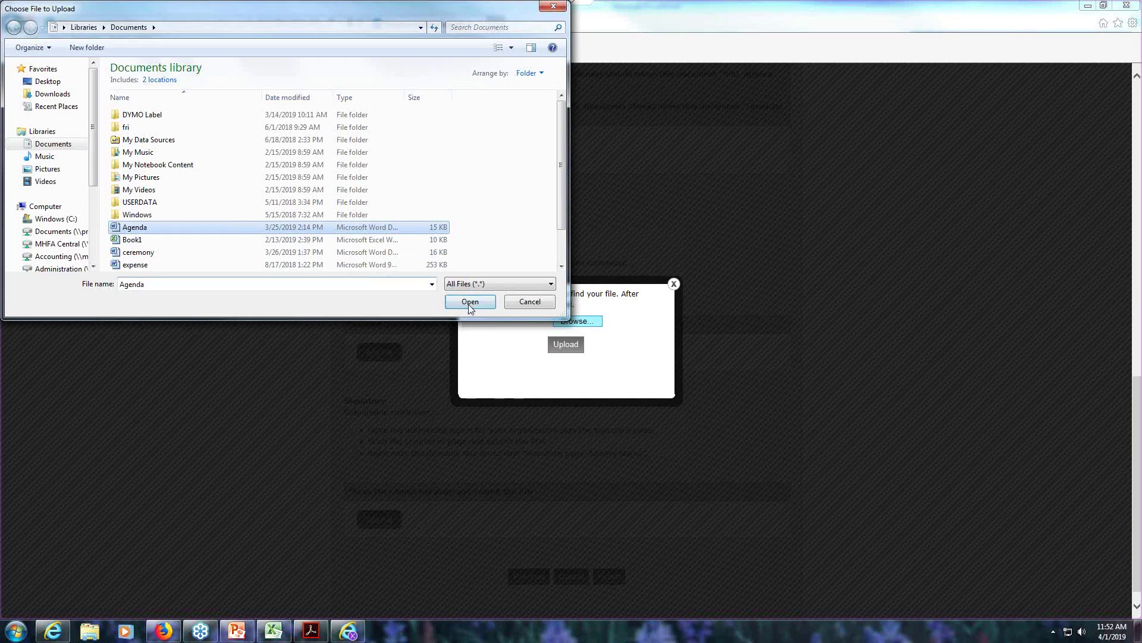
{"action": "left_click", "coordinate": [469, 302]}
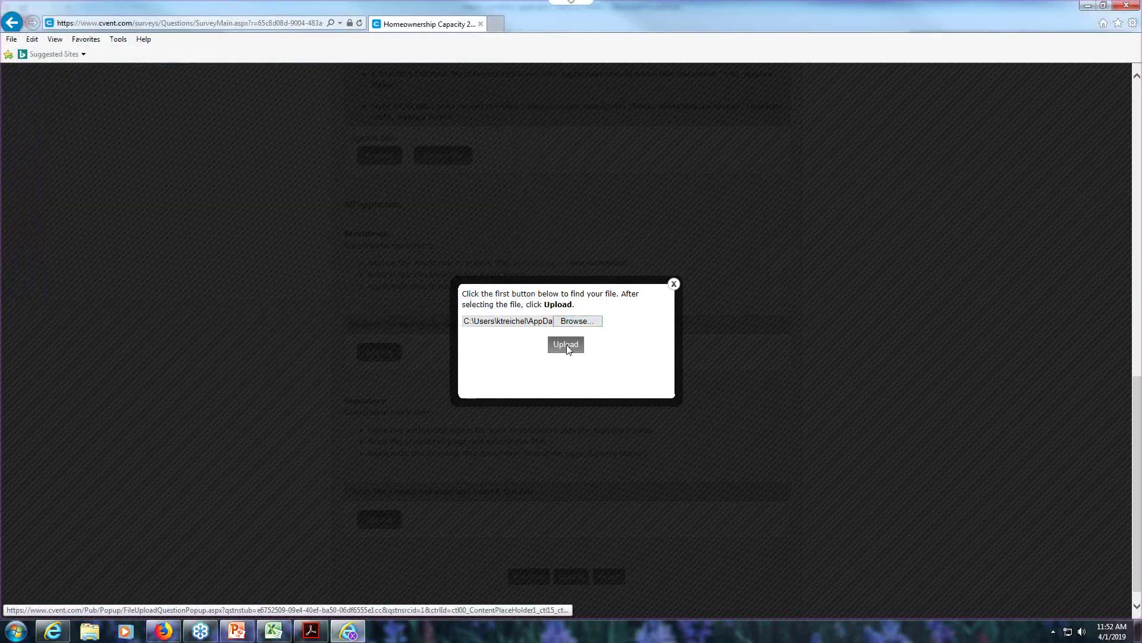
{"action": "left_click", "coordinate": [566, 345]}
- Upload Agenda.docx as the signature page
{"action": "left_click", "coordinate": [378, 531]}
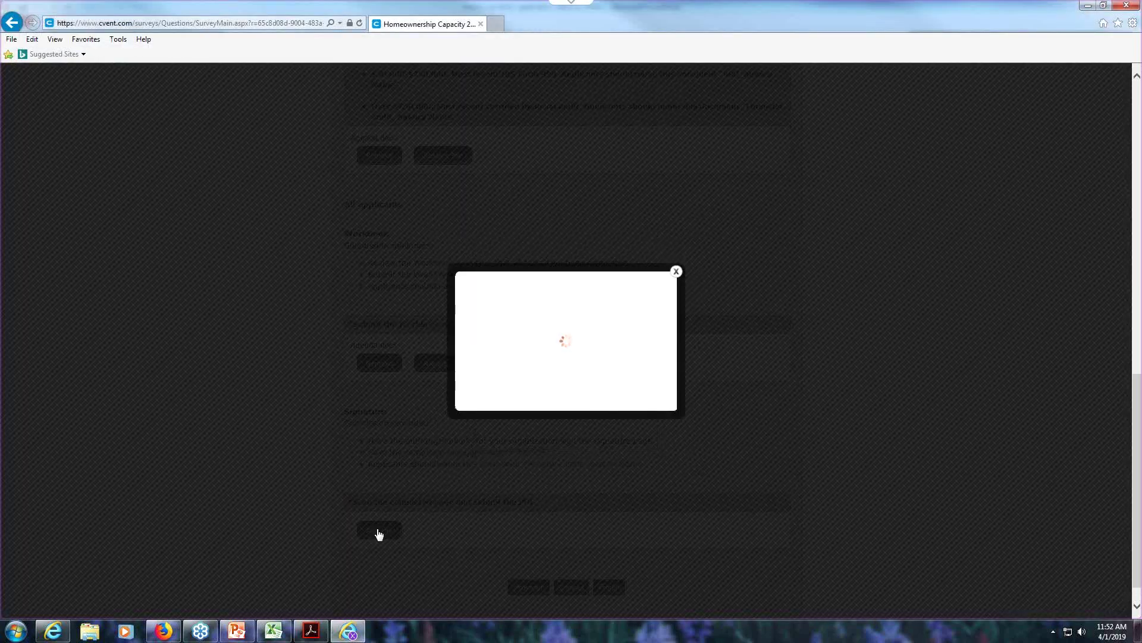
{"action": "left_click", "coordinate": [572, 322]}
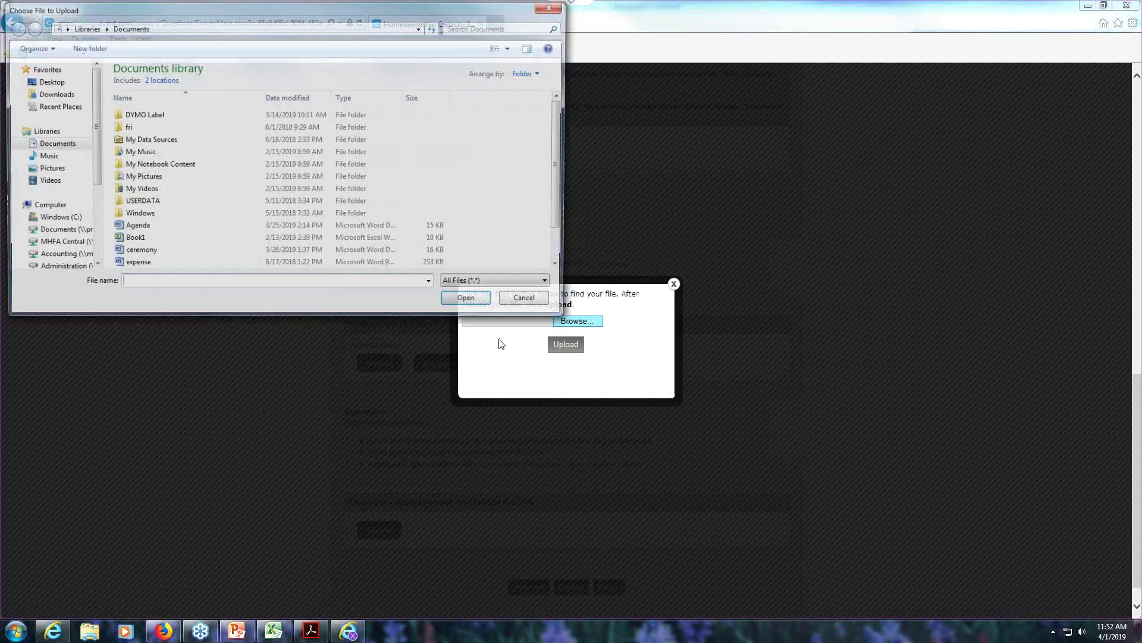
{"action": "left_click", "coordinate": [125, 229]}
{"action": "left_click", "coordinate": [455, 304]}
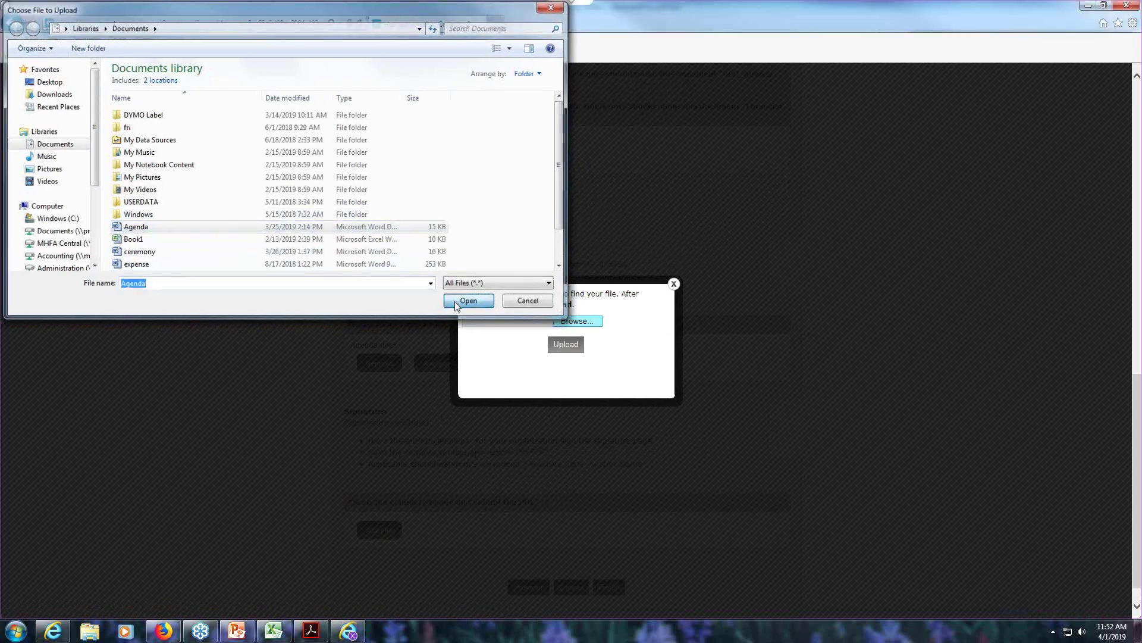
{"action": "left_click", "coordinate": [565, 346]}
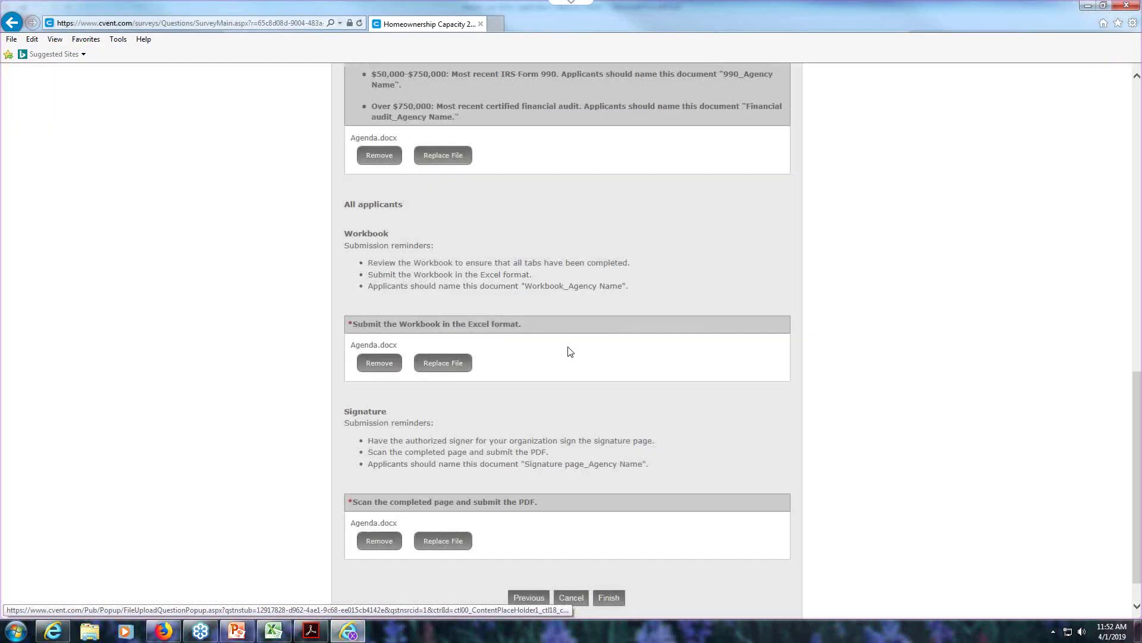
{"action": "scroll", "coordinate": [677, 557], "scroll_direction": "down", "scroll_amount": 1}
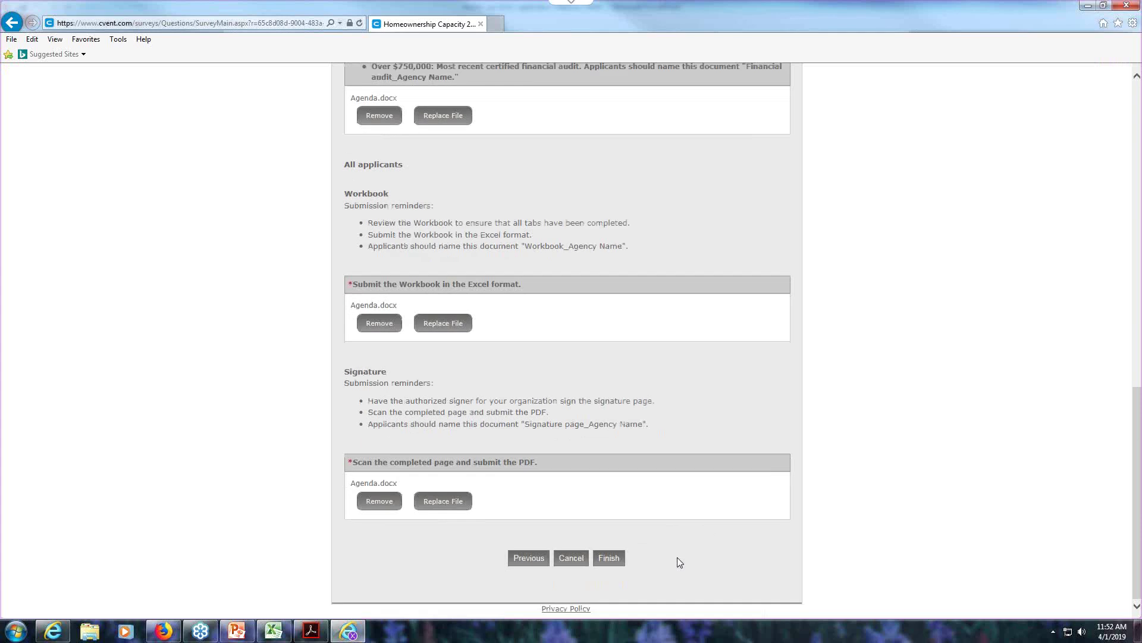
- Finish and submit the Homeownership Capacity application
{"action": "left_click", "coordinate": [607, 559]}
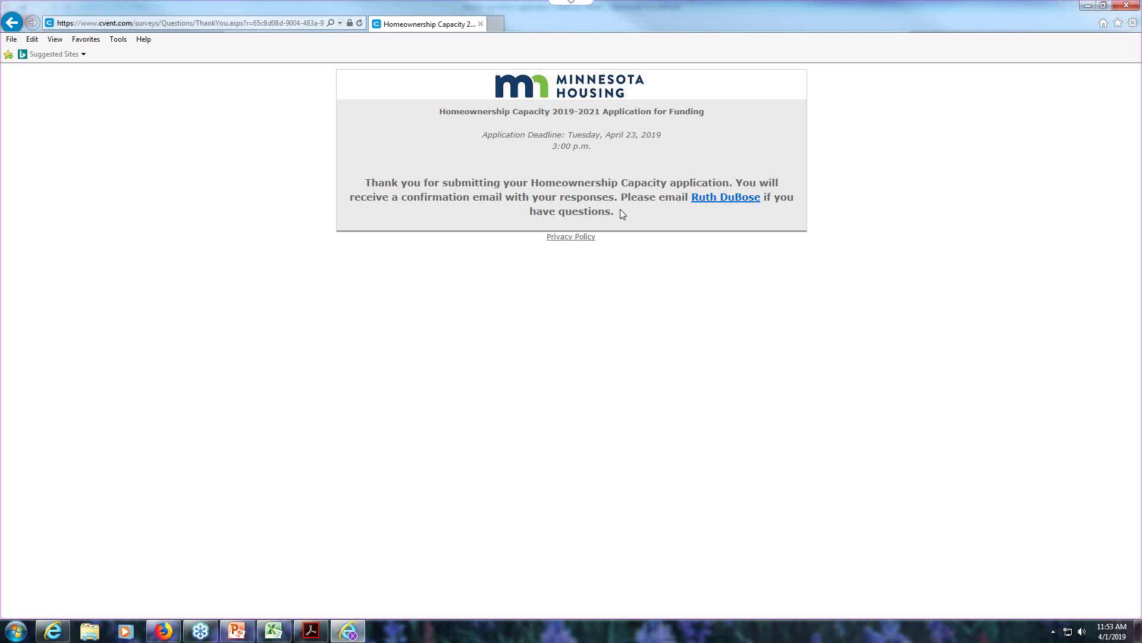
- Close the thank-you tab and reopen the Application for Funding link on mnhousing.gov
{"action": "left_click", "coordinate": [480, 24]}
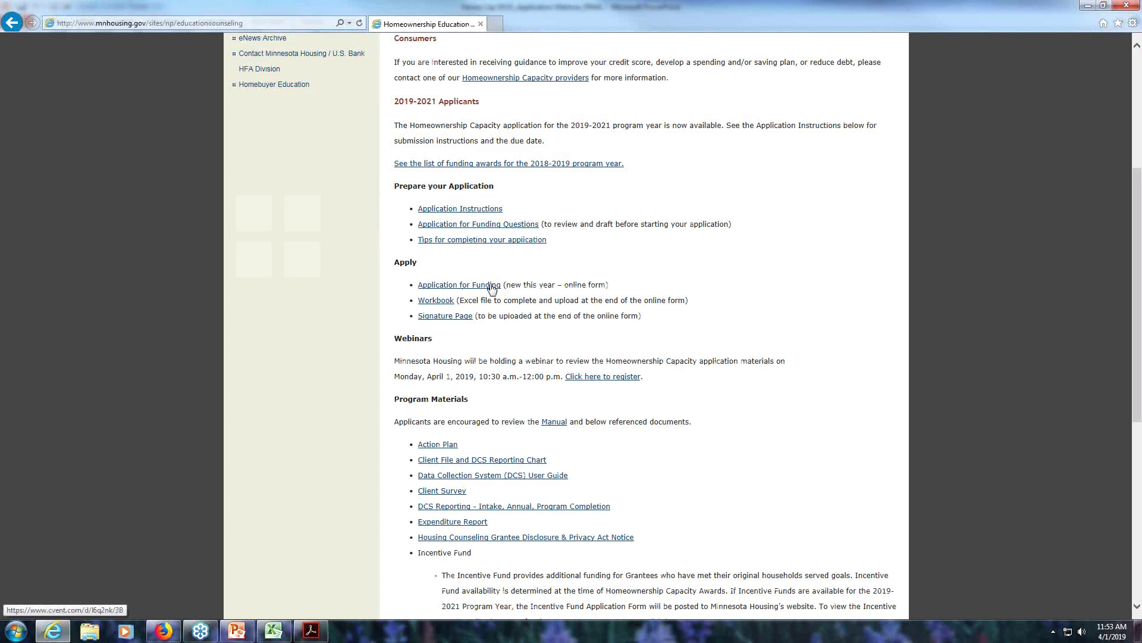
{"action": "left_click", "coordinate": [492, 289]}
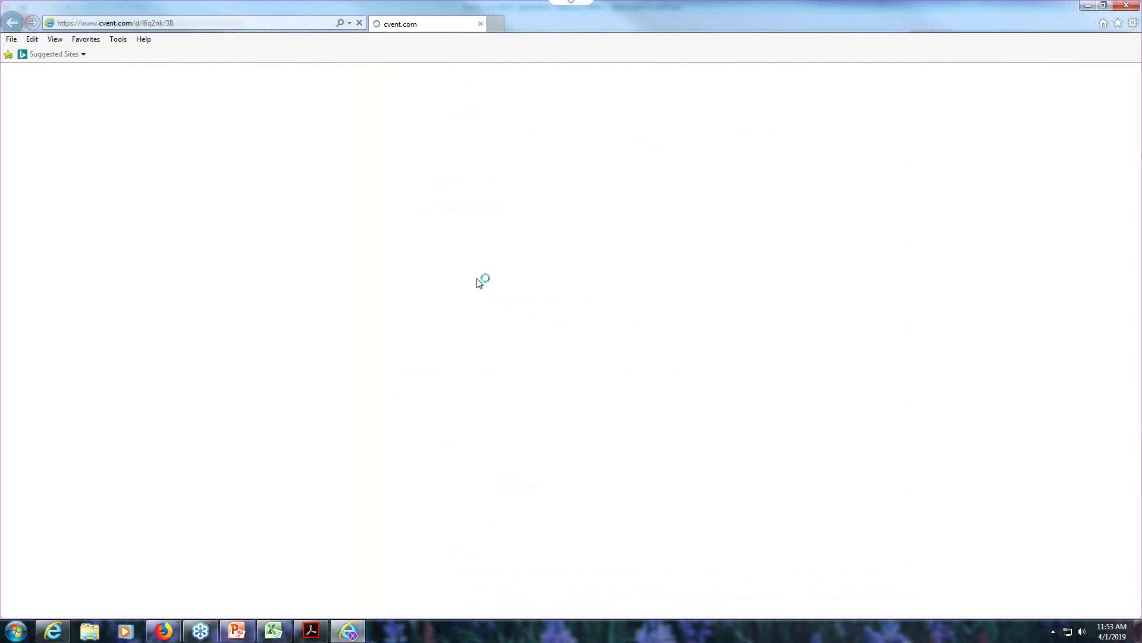
{"action": "left_click", "coordinate": [570, 232]}
- Sign in with the applicant's first name, last name and e-mail, then choose to edit the submitted response
{"action": "key", "text": "Tab"}
{"action": "key", "text": "Tab"}
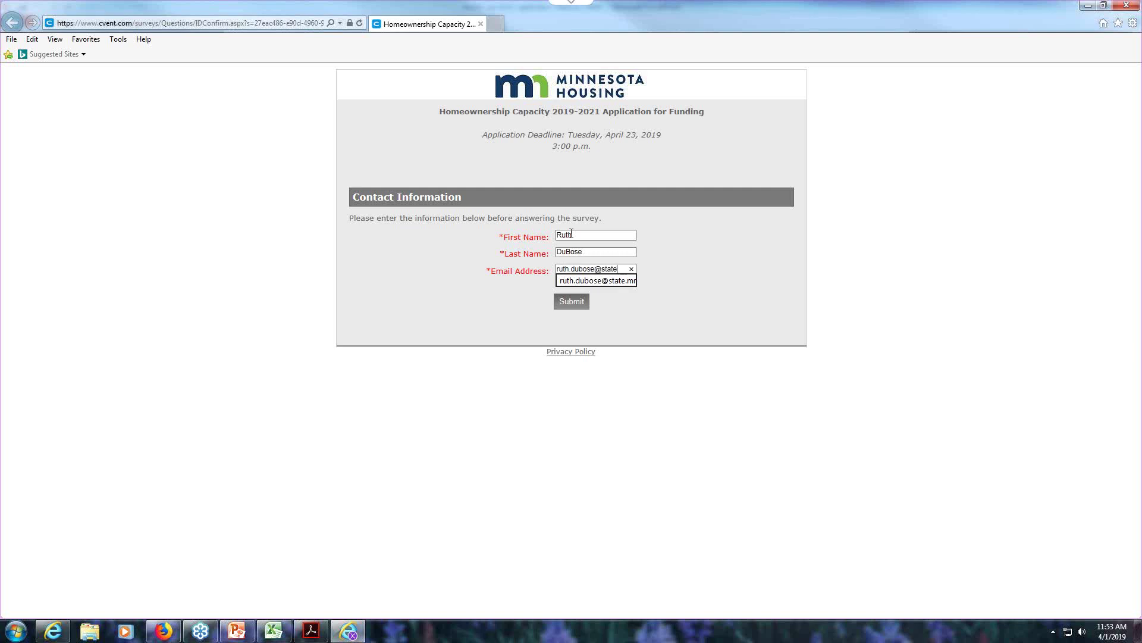
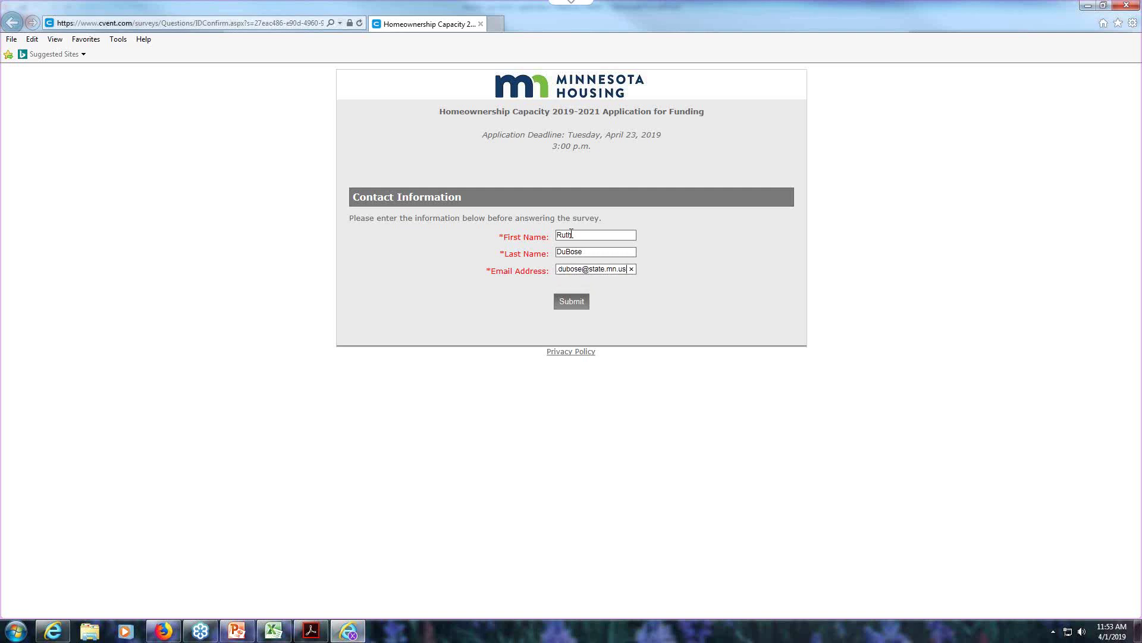
{"action": "left_click", "coordinate": [567, 302]}
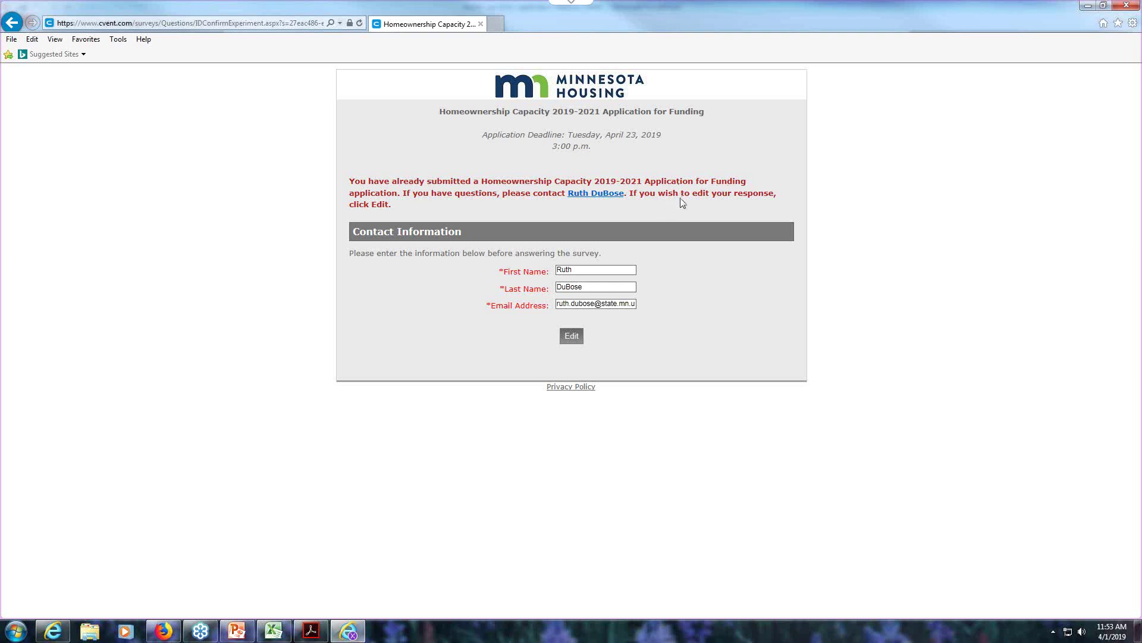
{"action": "left_click", "coordinate": [572, 337]}
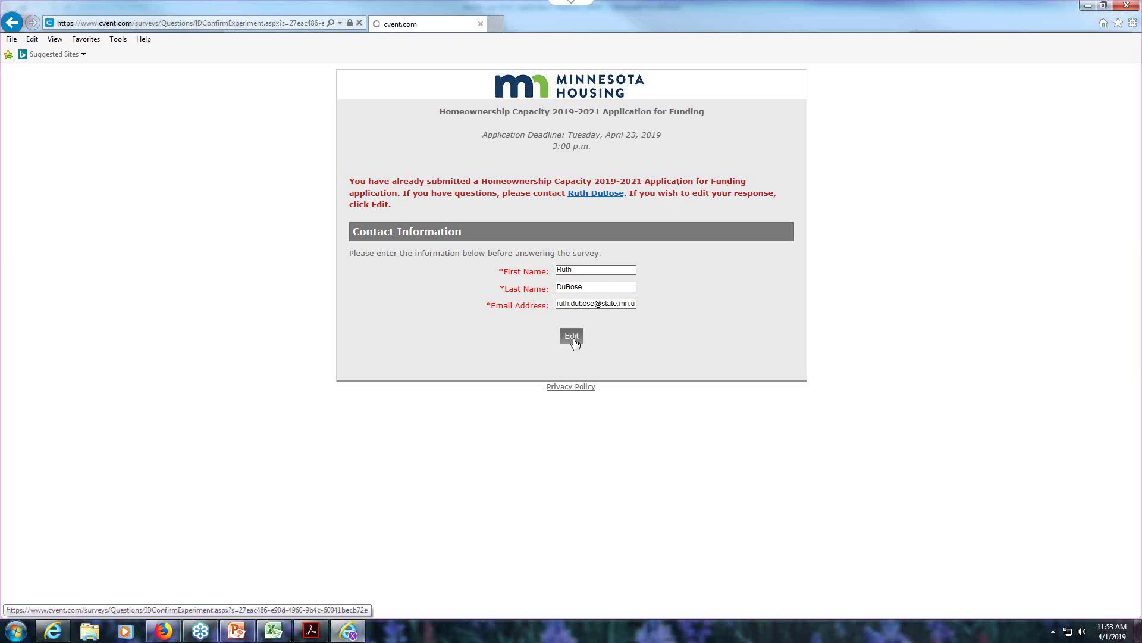
- Page forward past the returning grantee and general program pages to the 16% narrative-questions page
{"action": "scroll", "coordinate": [744, 431], "scroll_direction": "down", "scroll_amount": 1}
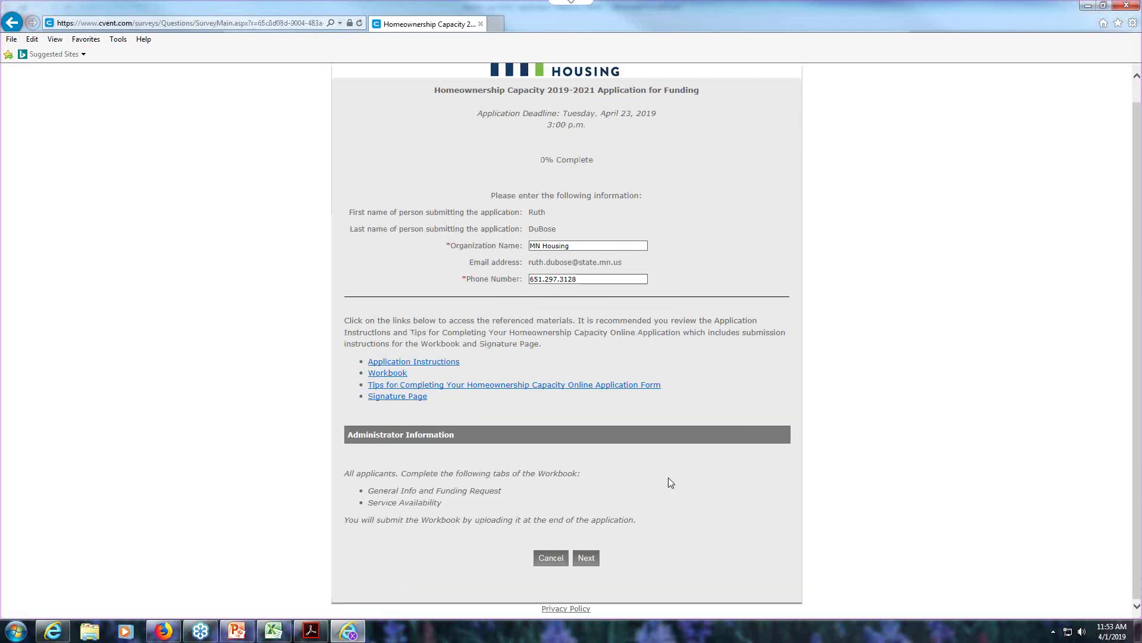
{"action": "left_click", "coordinate": [586, 557]}
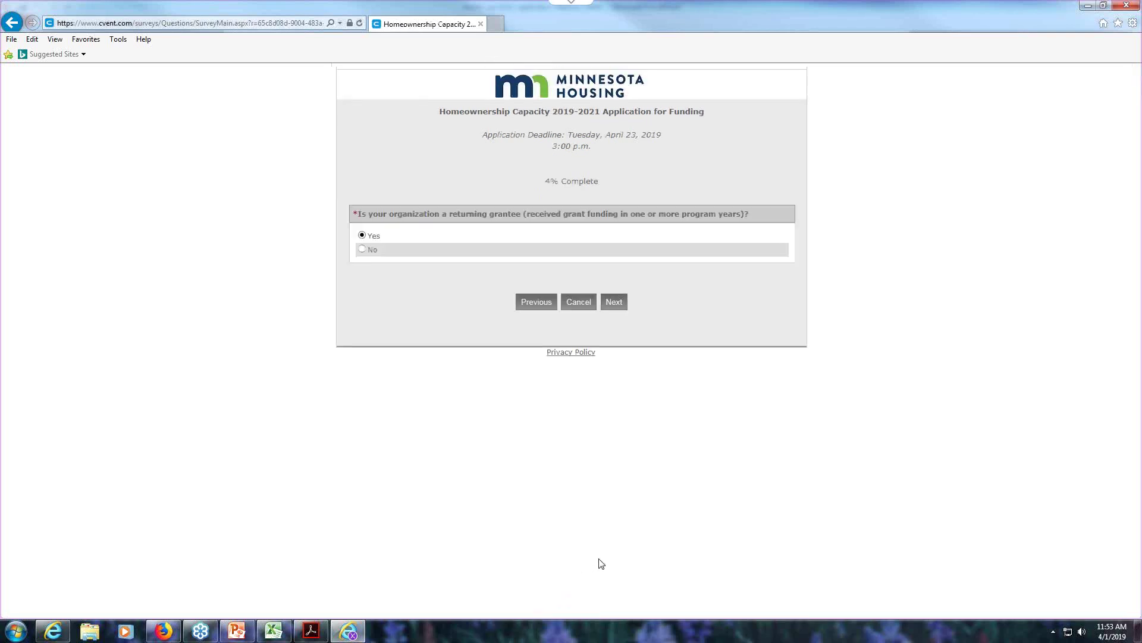
{"action": "left_click", "coordinate": [614, 304]}
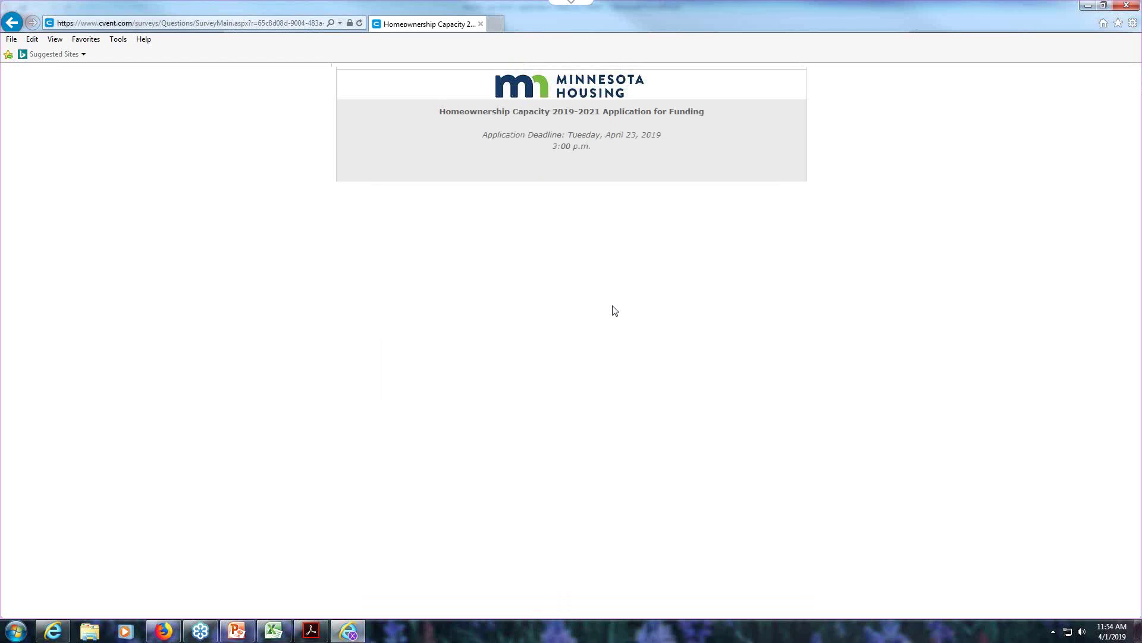
{"action": "left_click", "coordinate": [614, 438]}
{"action": "left_click", "coordinate": [616, 445]}
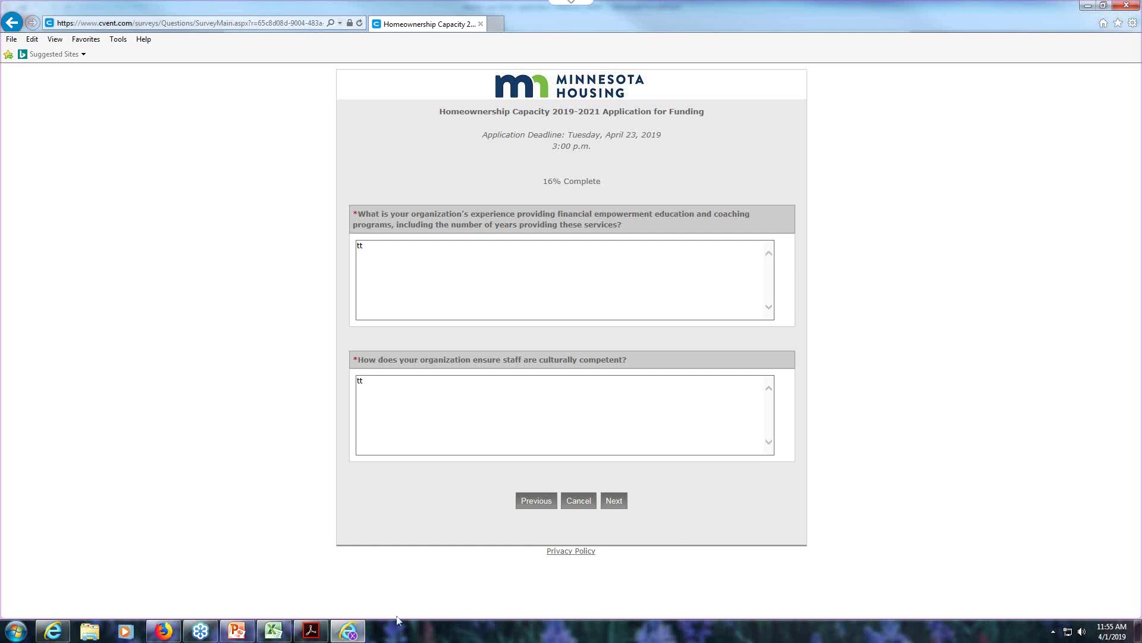
- Run the webinar slide show from slide 18 to slide 21, 'Submitting the Application Materials'
{"action": "left_click", "coordinate": [310, 631]}
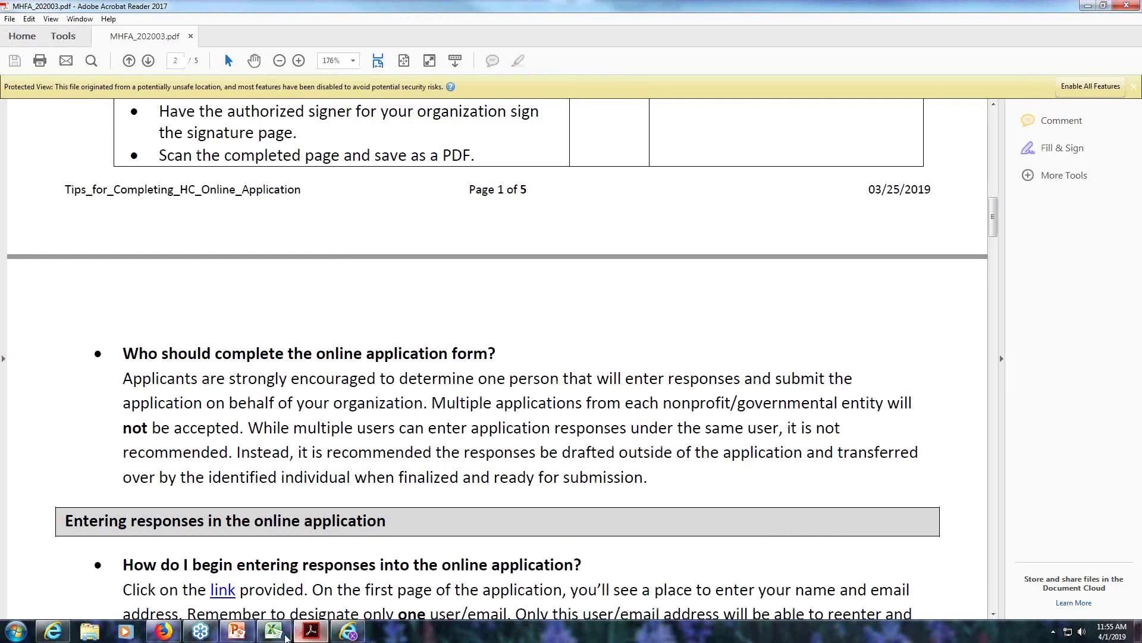
{"action": "left_click", "coordinate": [237, 630]}
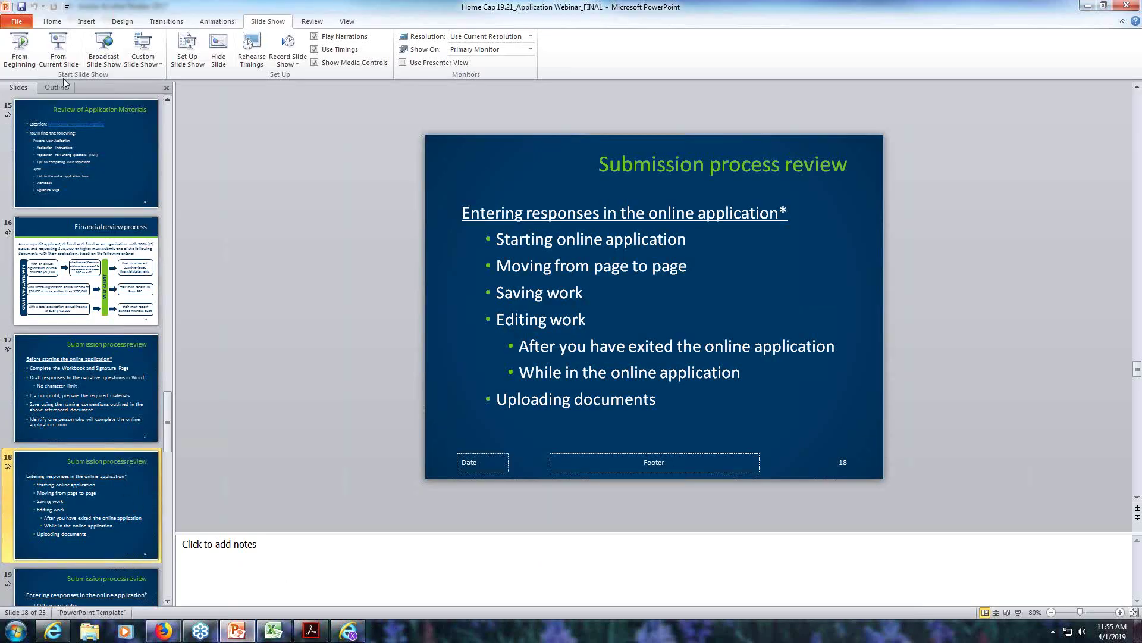
{"action": "left_click", "coordinate": [58, 50]}
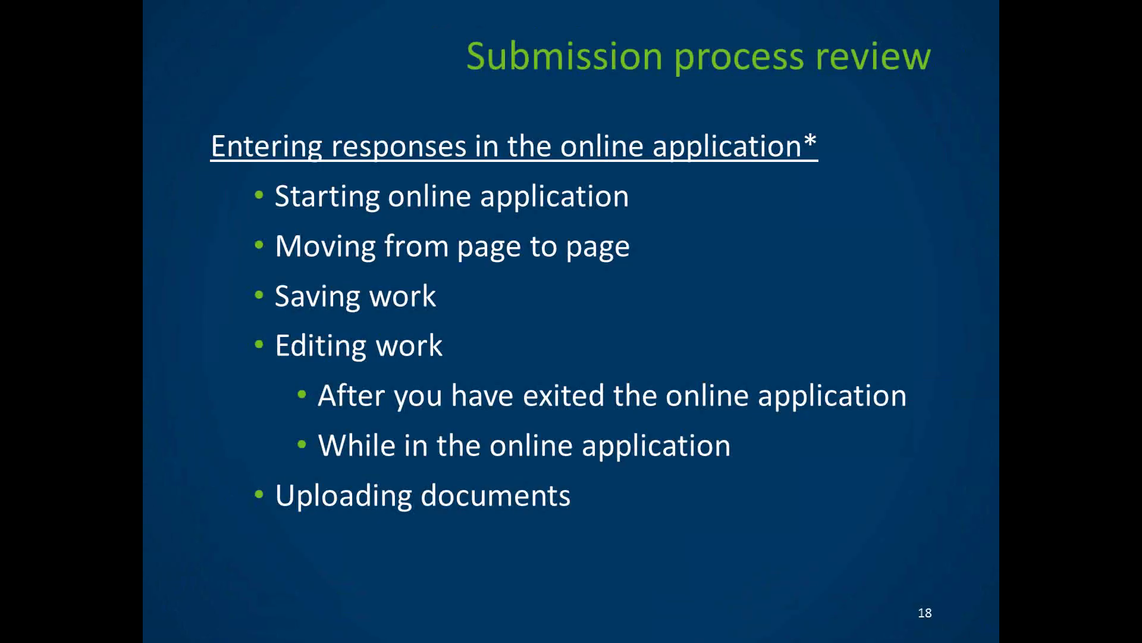
{"action": "left_click", "coordinate": [830, 523]}
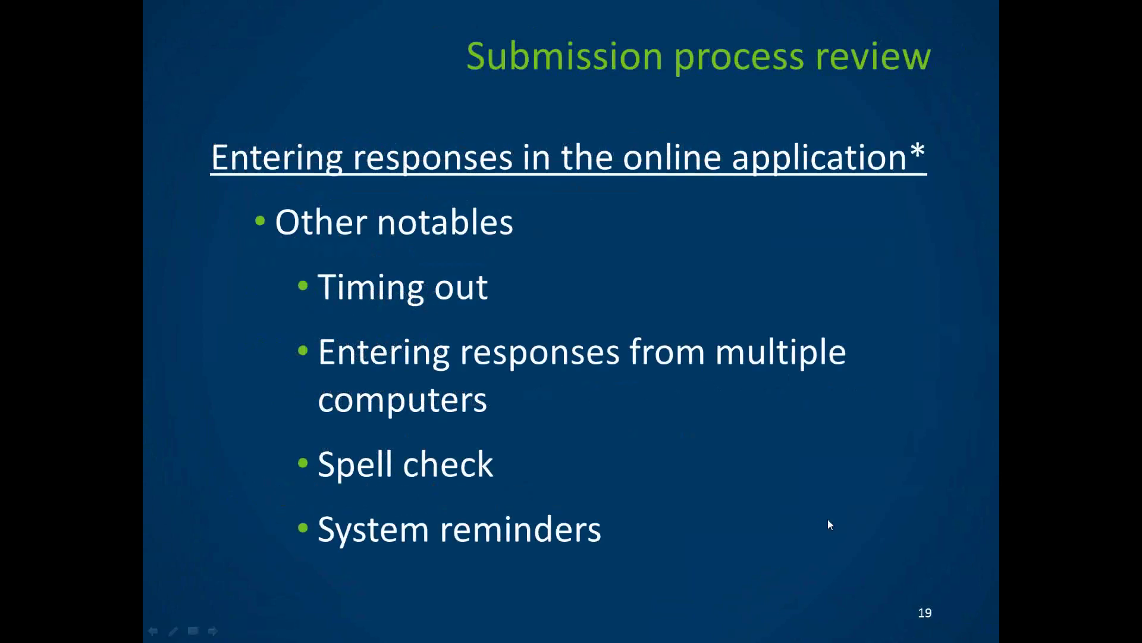
{"action": "key", "text": "Right"}
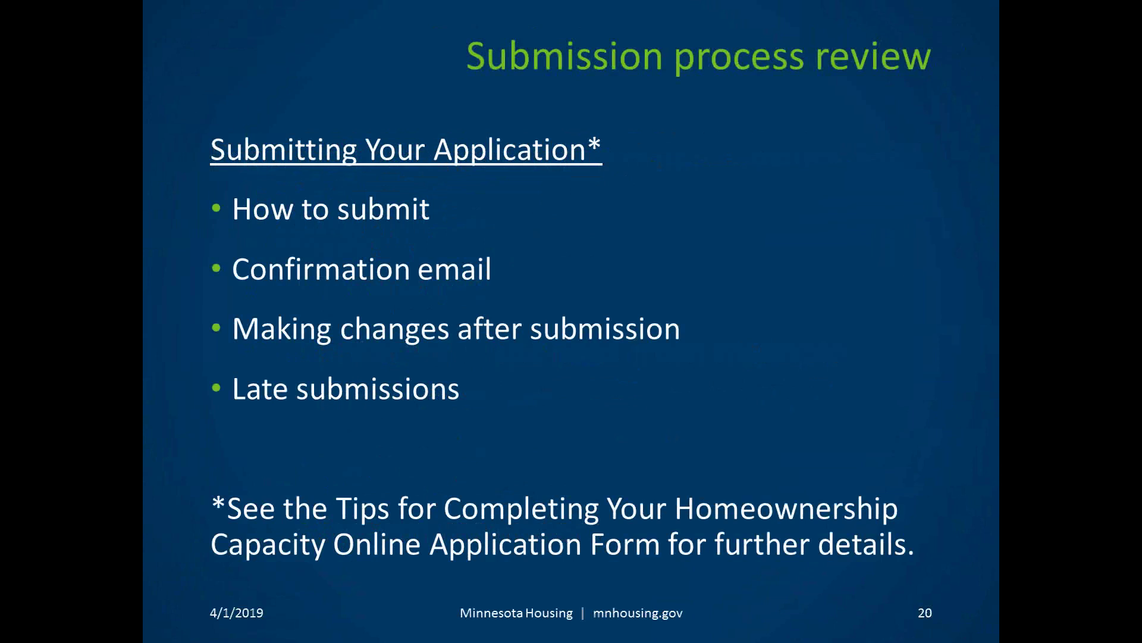
{"action": "key", "text": "Right"}
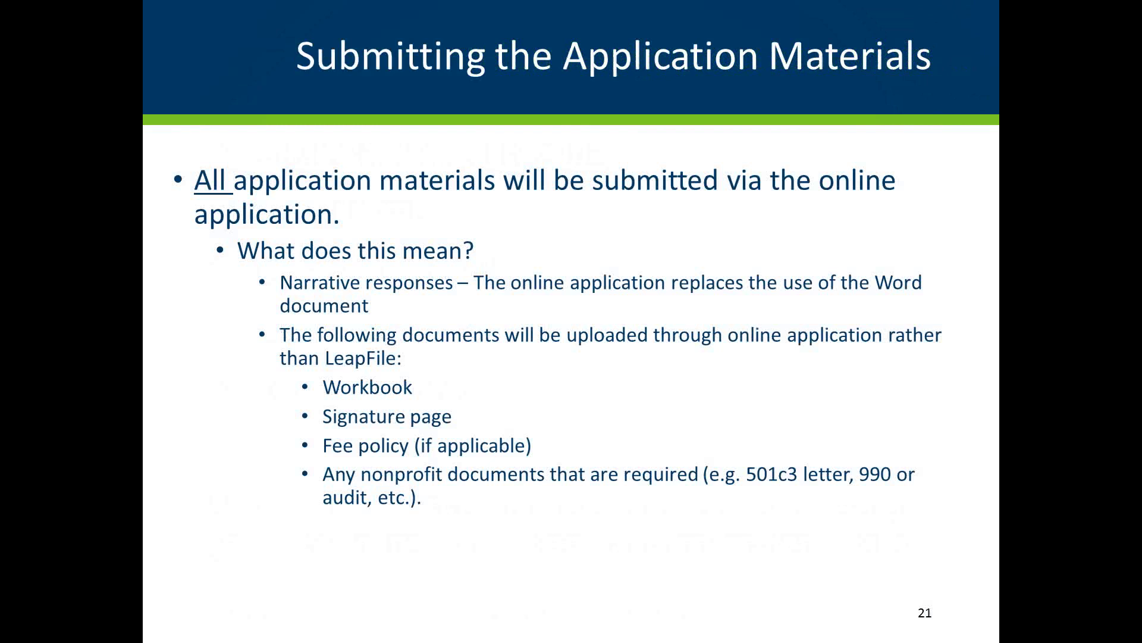